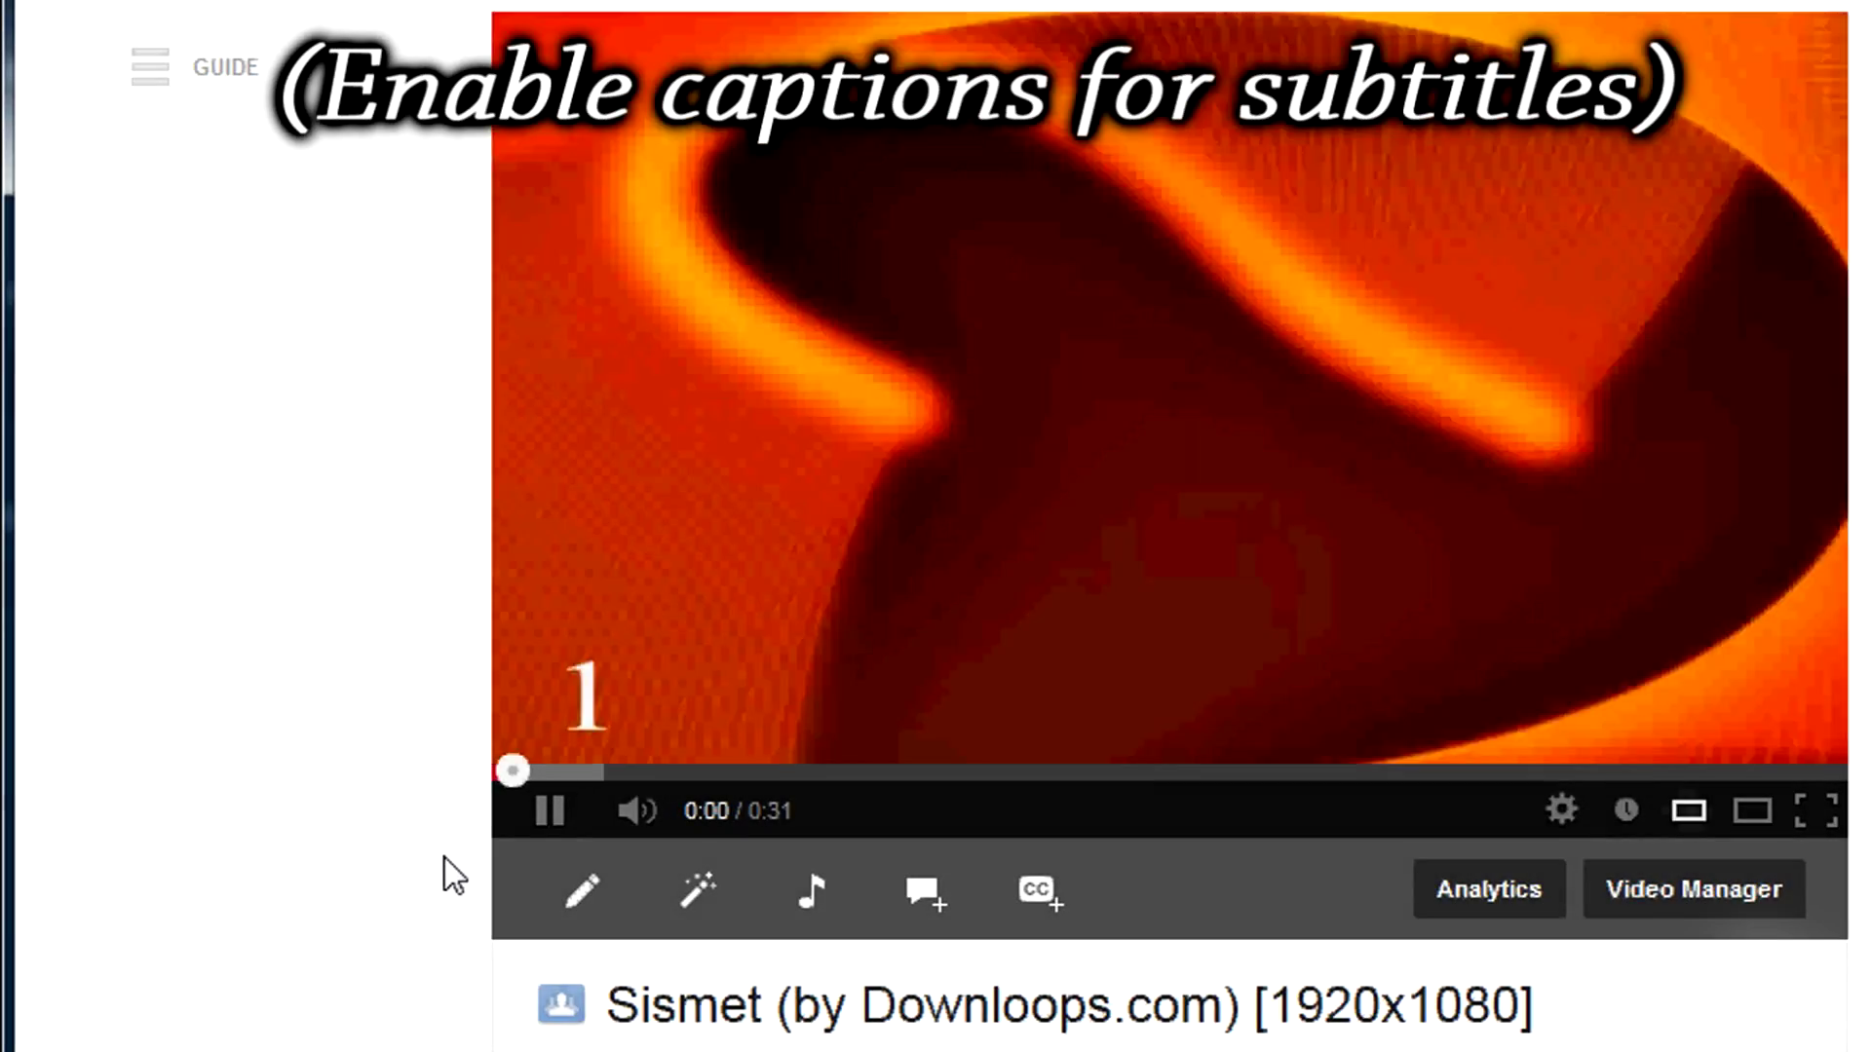
# Step: Switch the Sismet YouTube video to 720p HD quality and resume playback
pyautogui.click(549, 812)
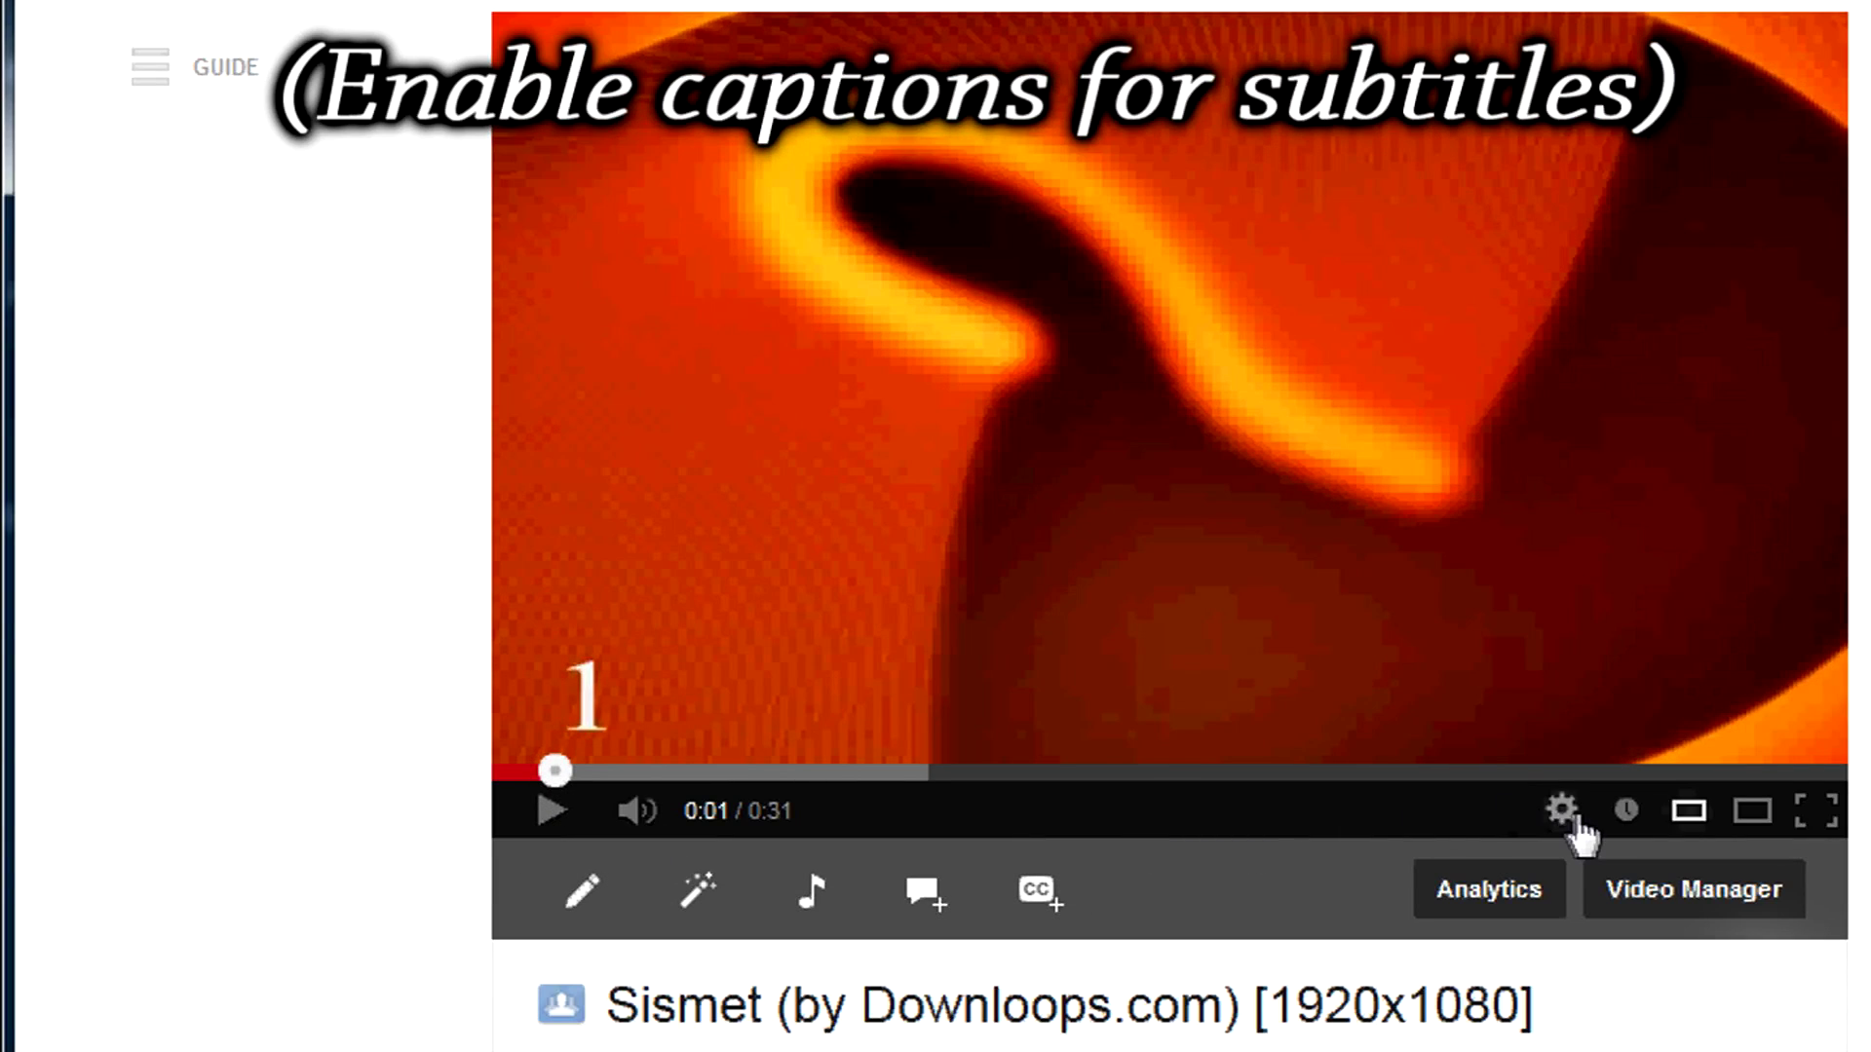
pyautogui.click(1491, 491)
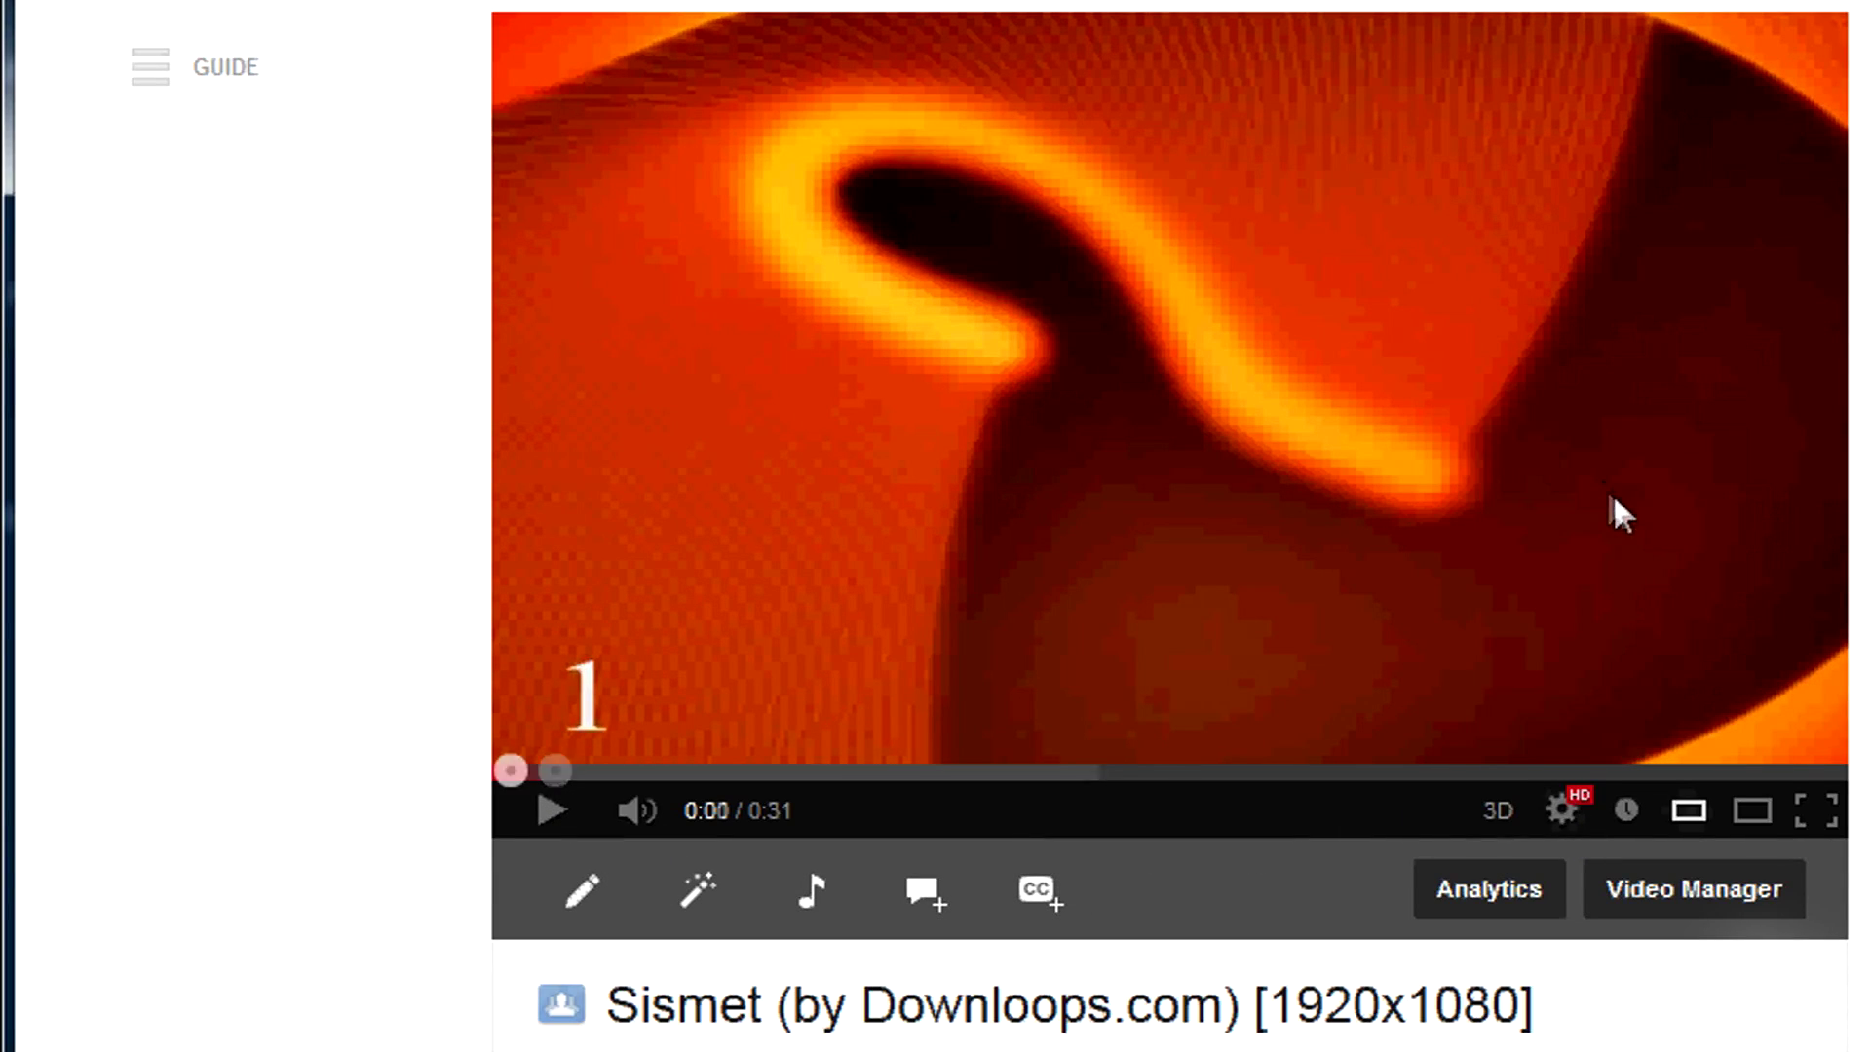
pyautogui.click(551, 813)
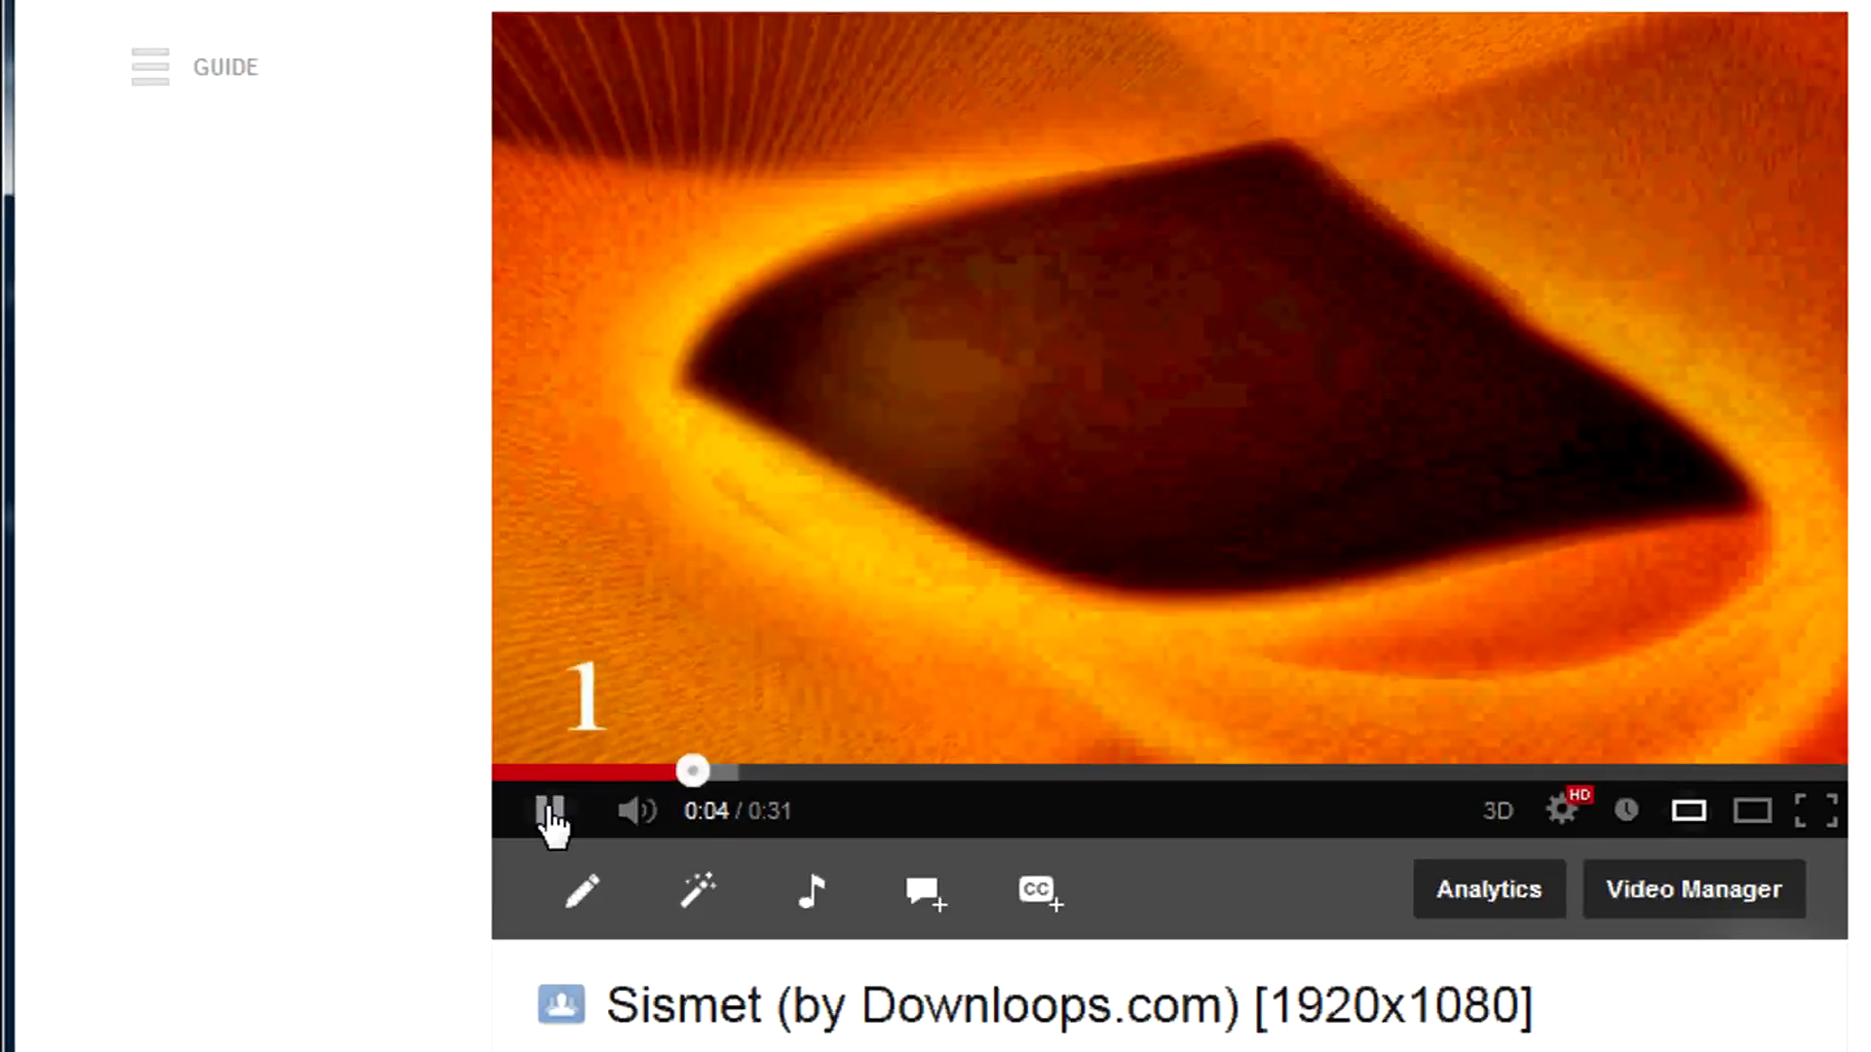
# Step: Pause and resume the Sismet video a few times, around 0:08 to 0:10
pyautogui.click(552, 813)
pyautogui.click(551, 813)
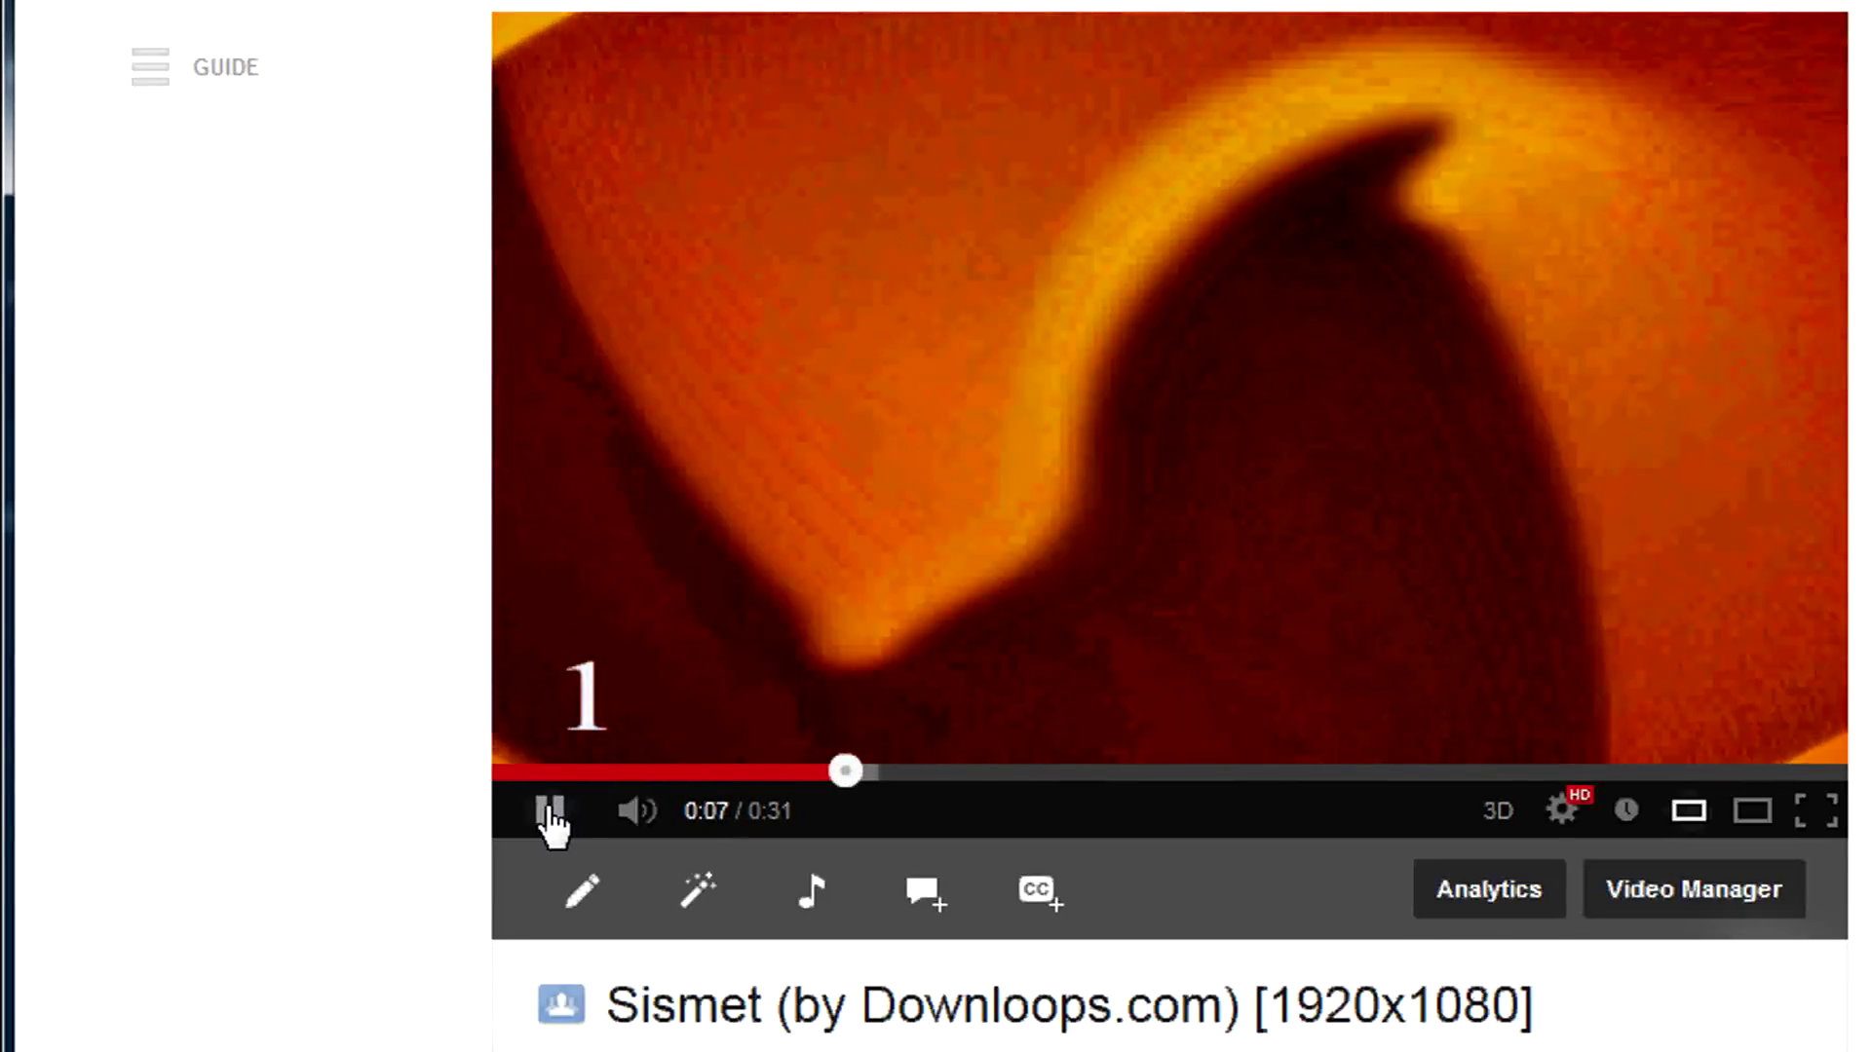
pyautogui.click(552, 813)
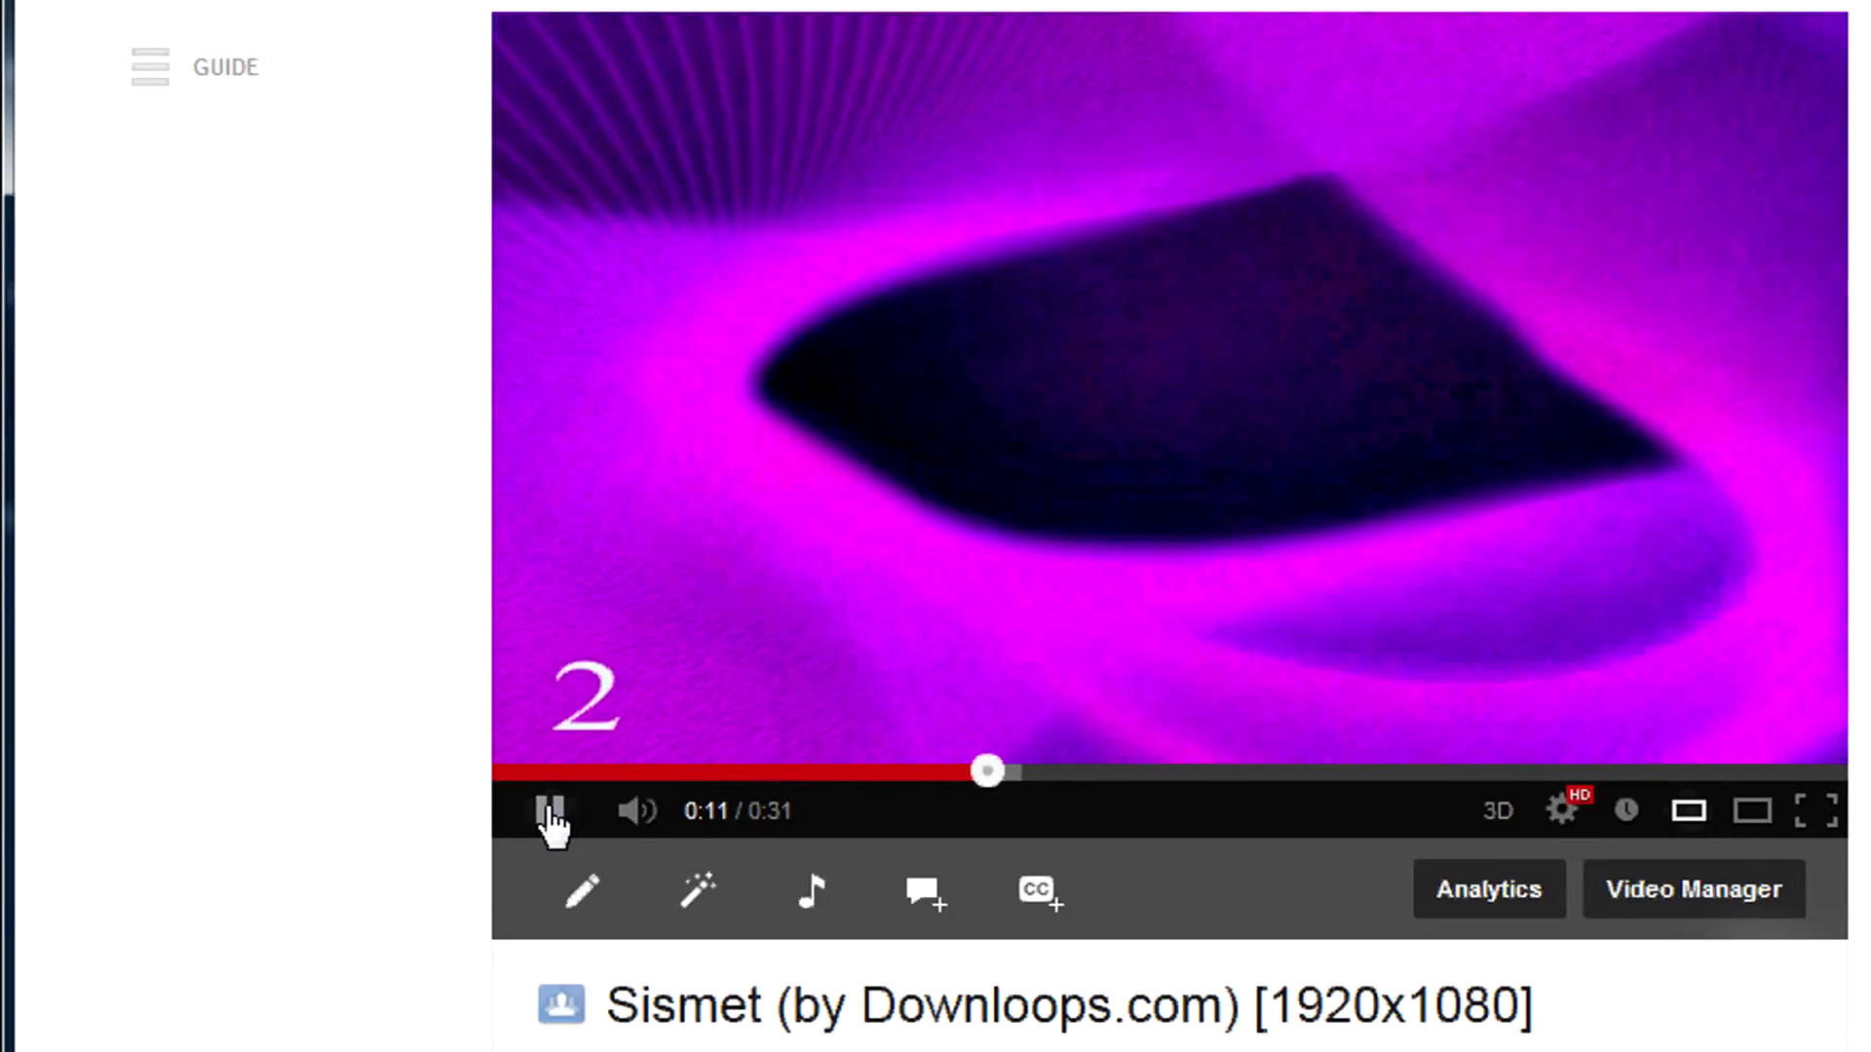
pyautogui.click(551, 813)
pyautogui.click(551, 813)
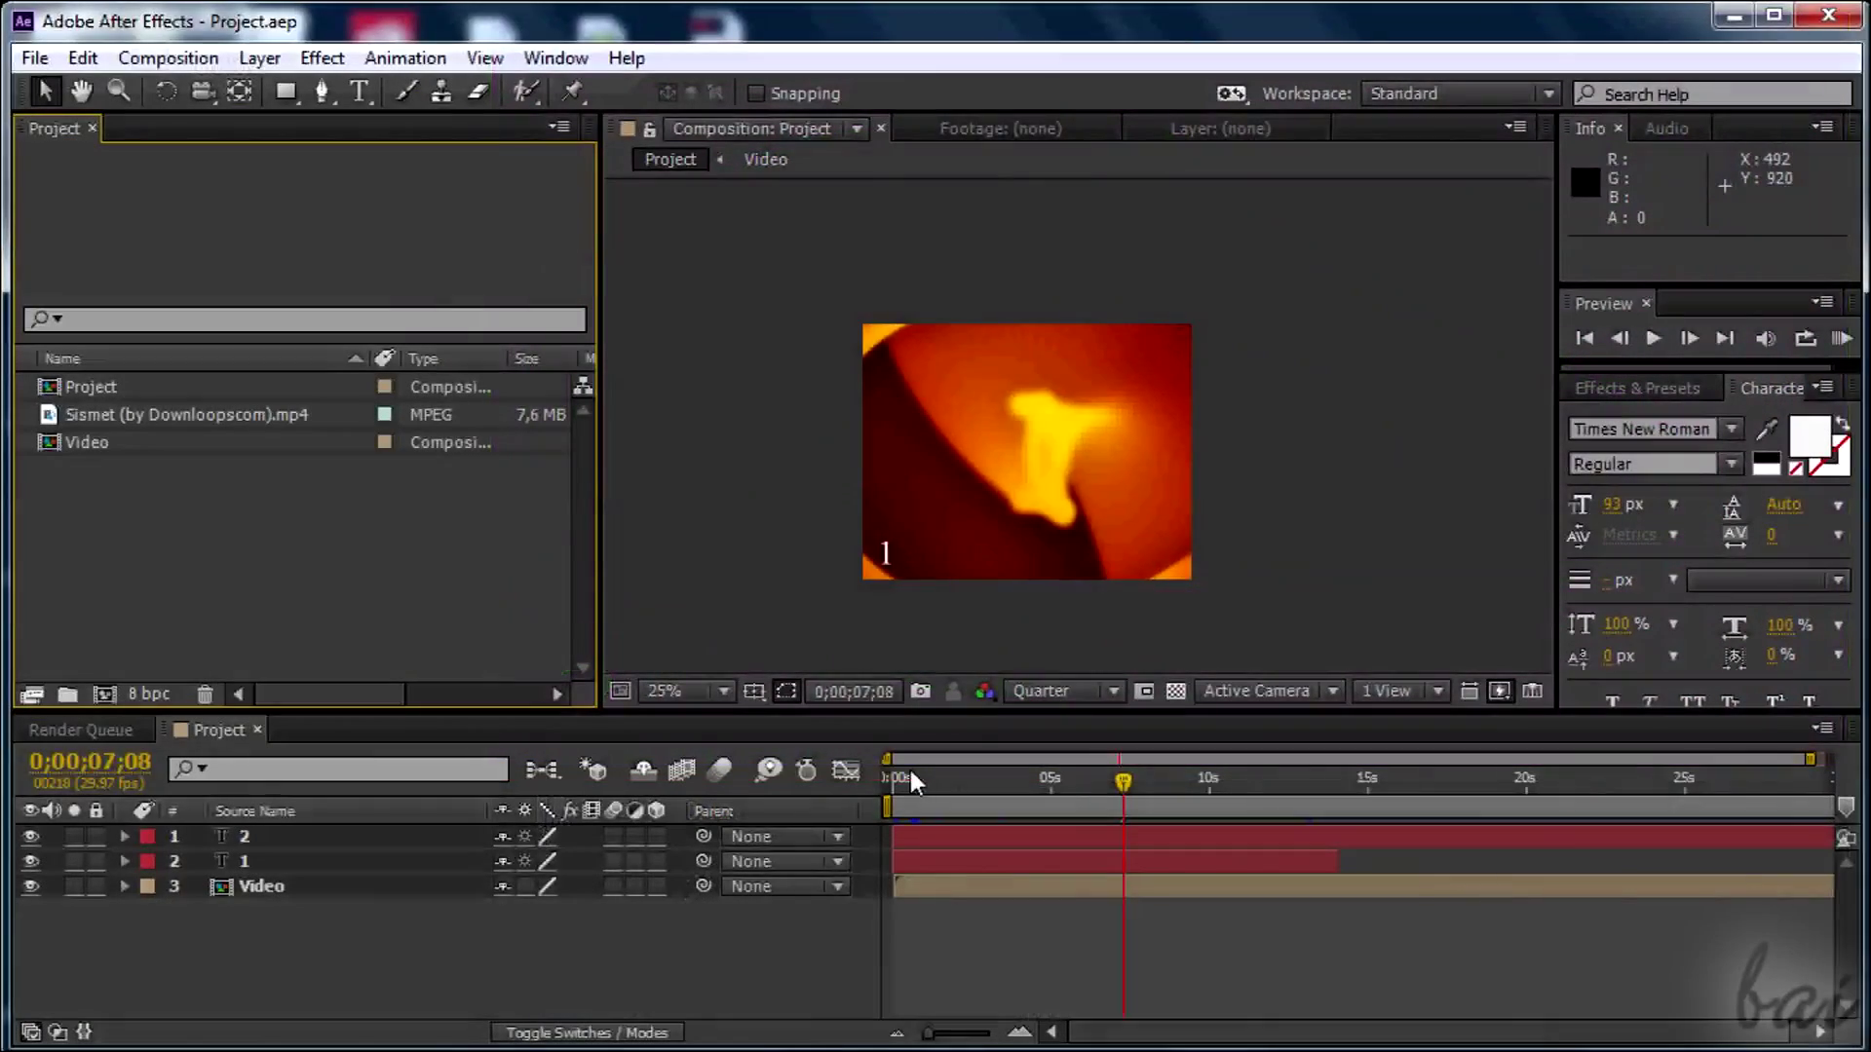
pyautogui.click(912, 770)
pyautogui.moveTo(938, 772); pyautogui.dragTo(1237, 822)
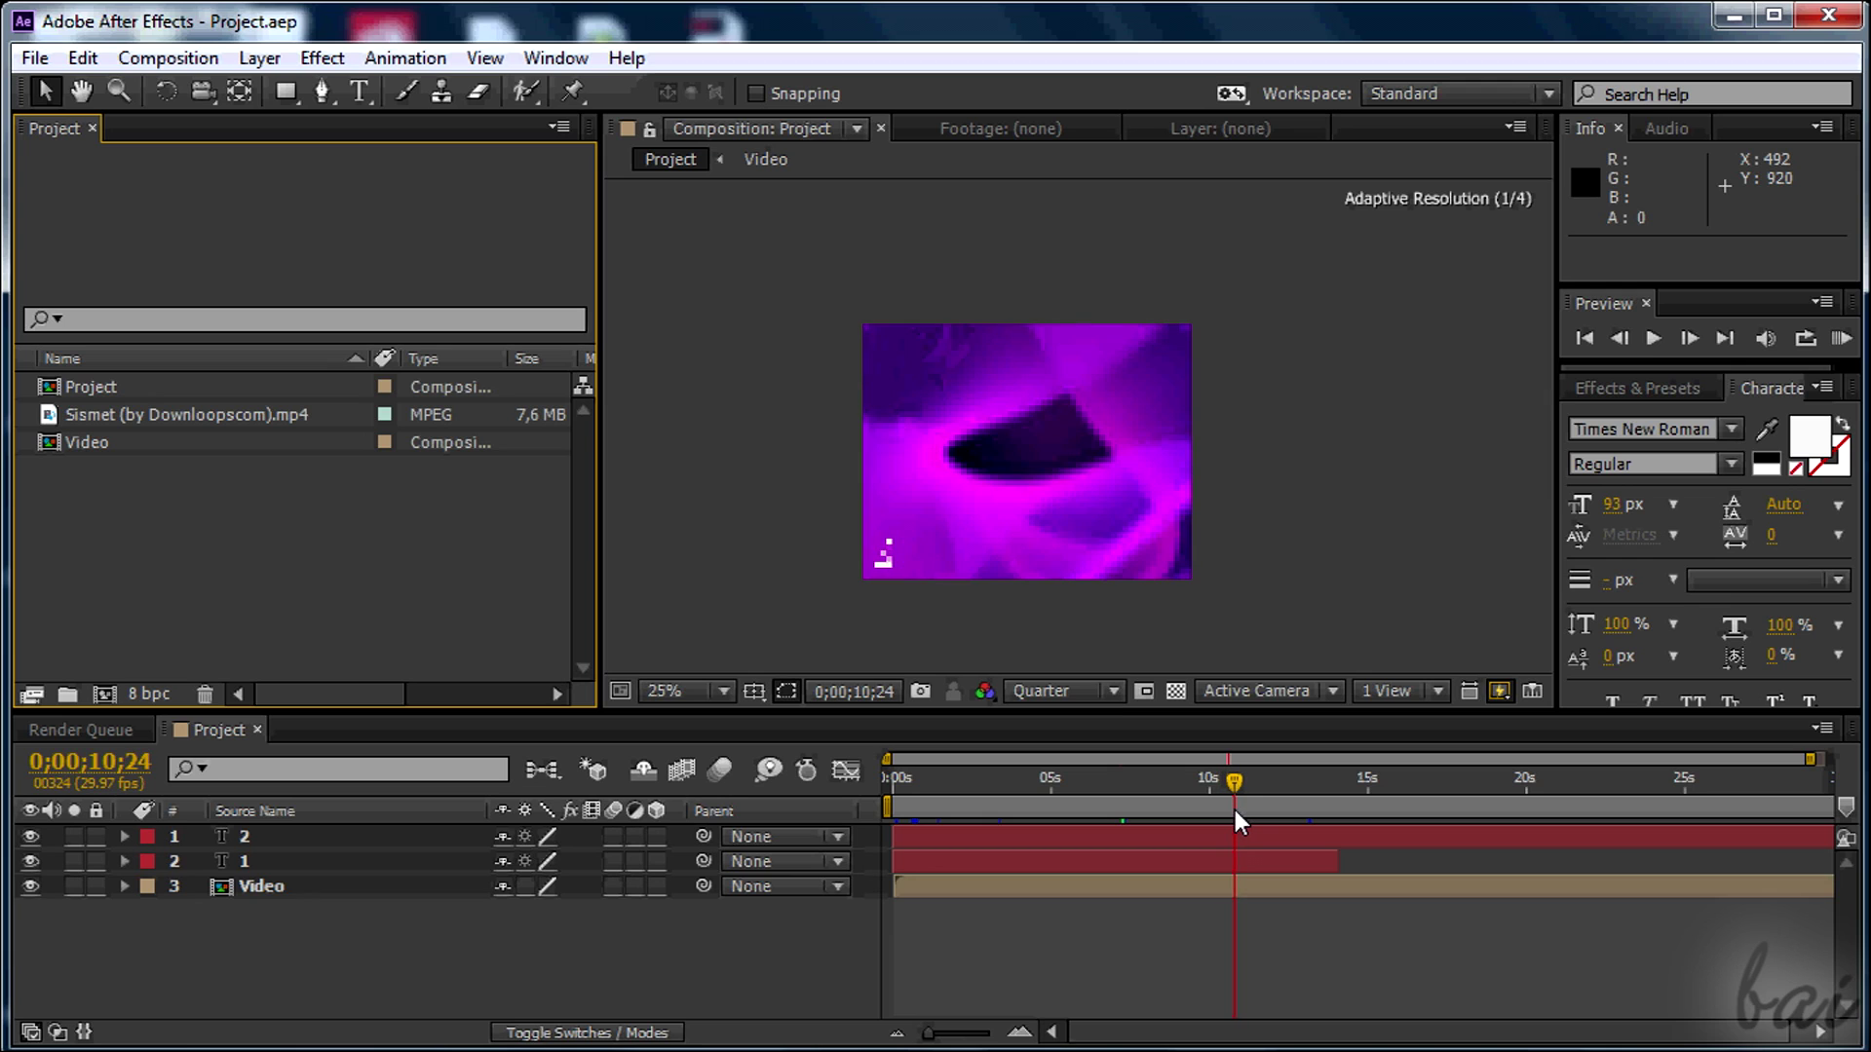
pyautogui.moveTo(1235, 808); pyautogui.dragTo(1248, 788)
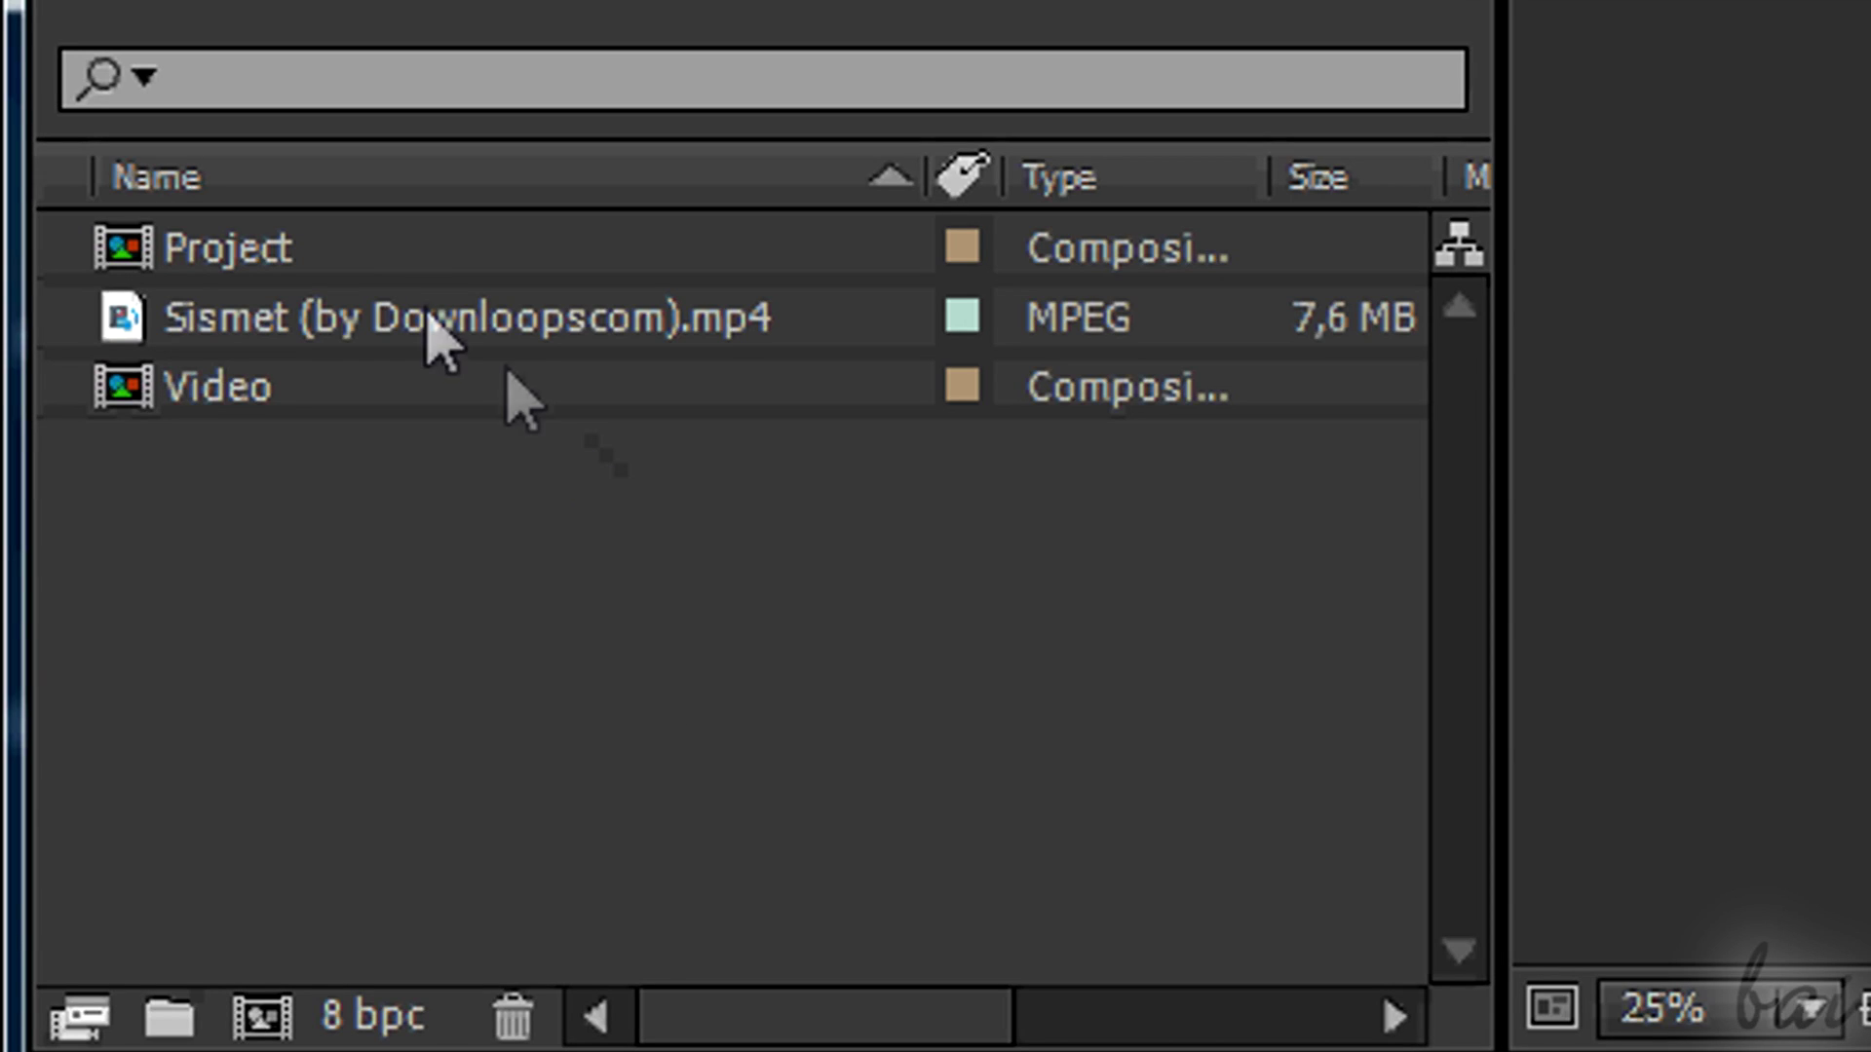
pyautogui.click(341, 243)
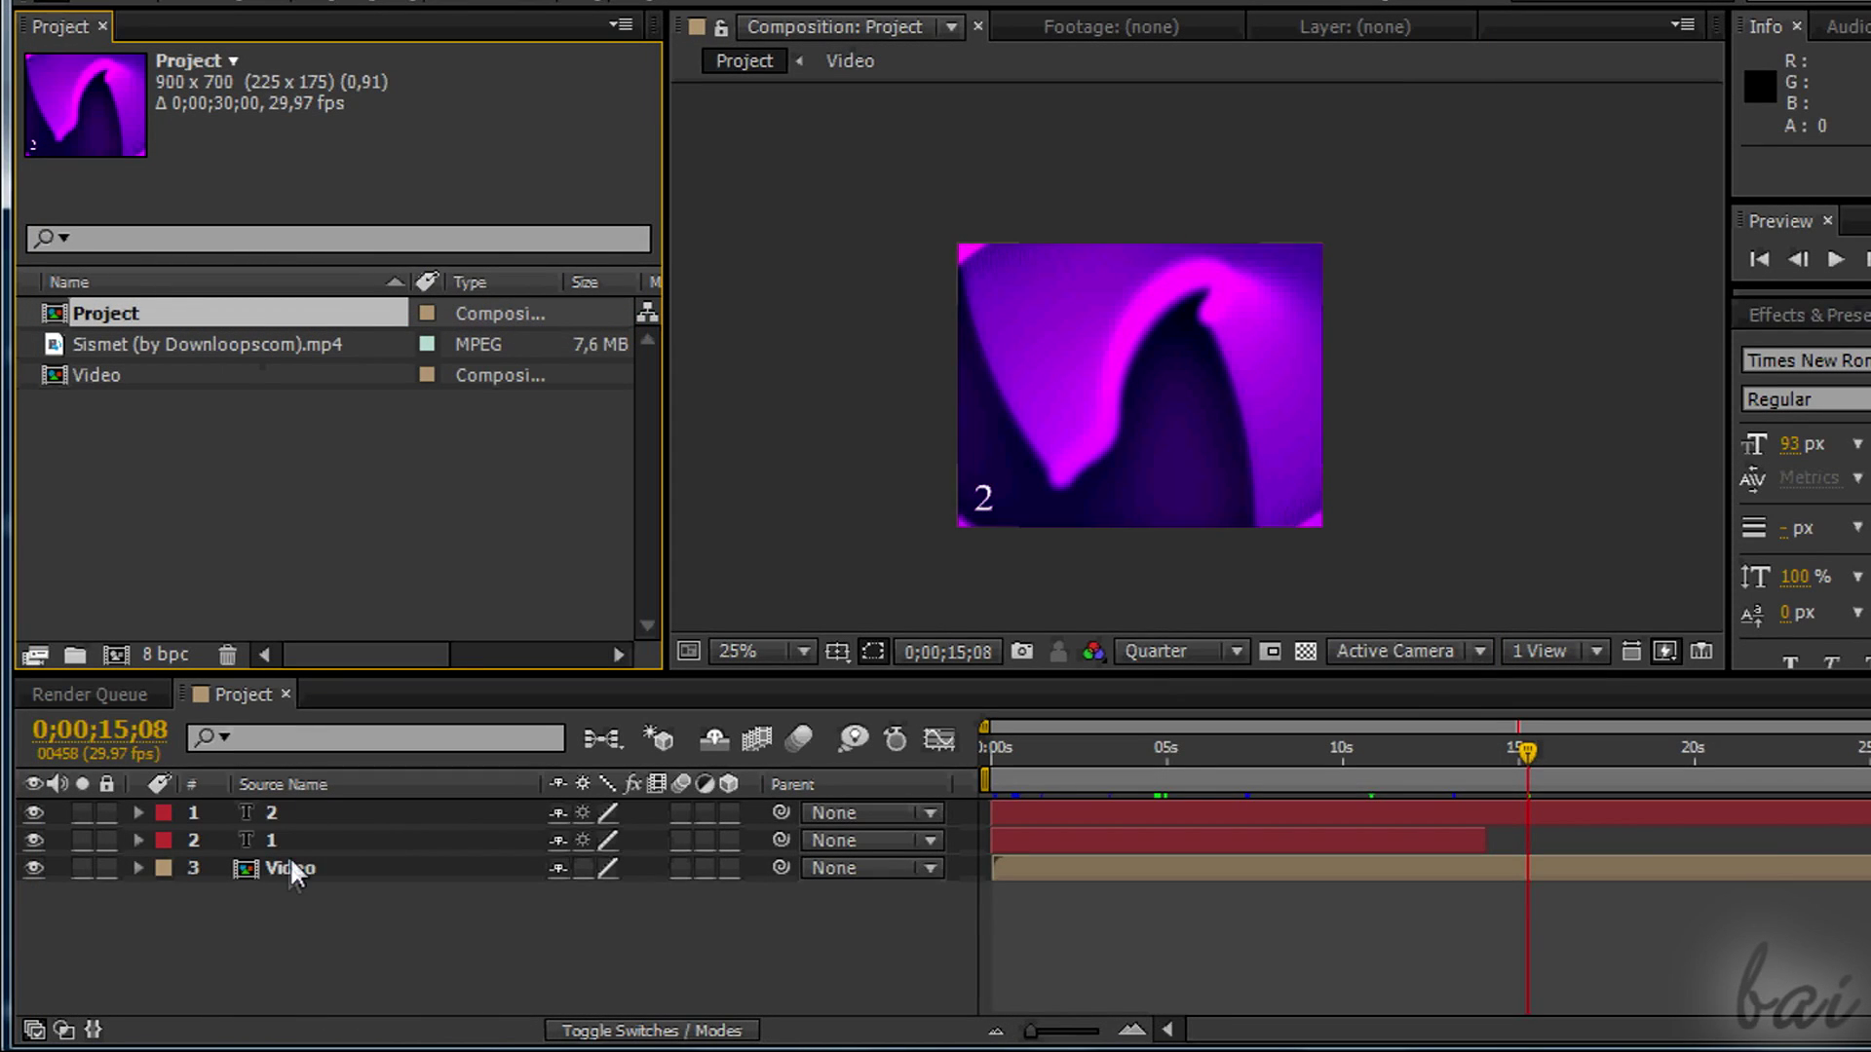
pyautogui.doubleClick(286, 863)
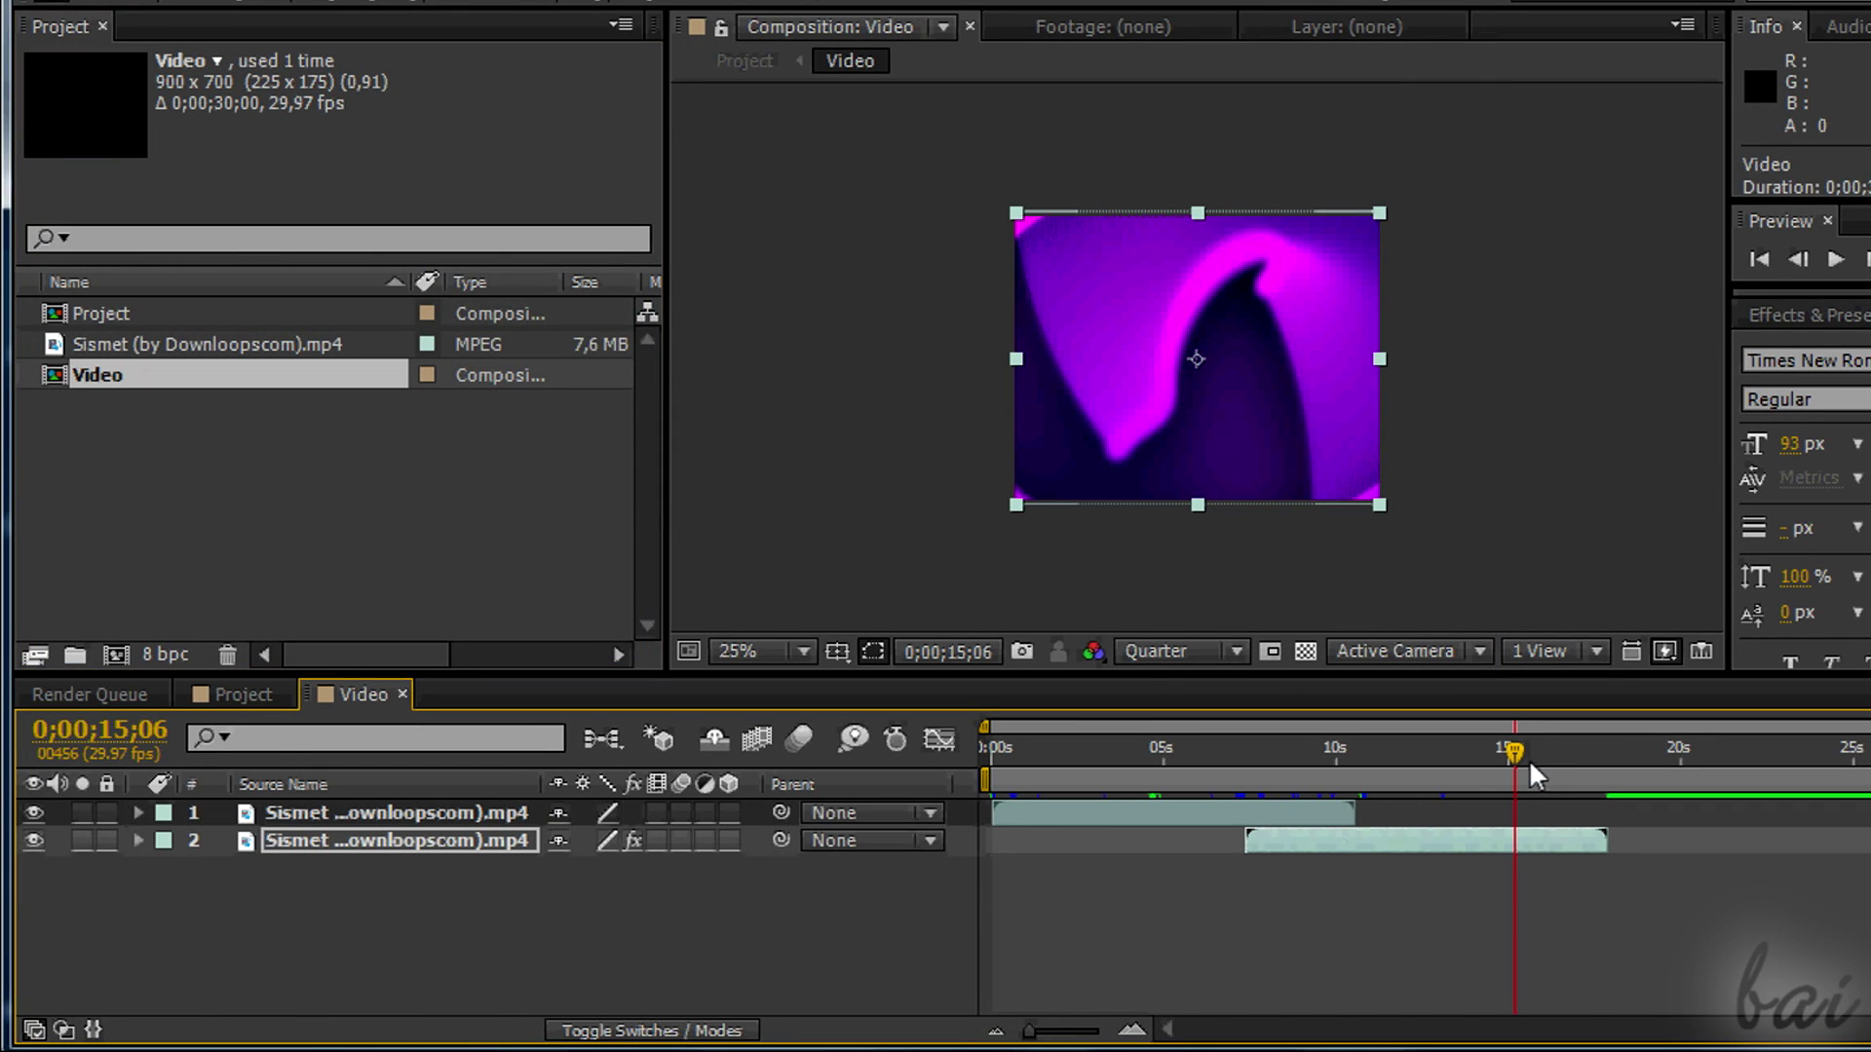
pyautogui.moveTo(1529, 760); pyautogui.dragTo(1301, 754)
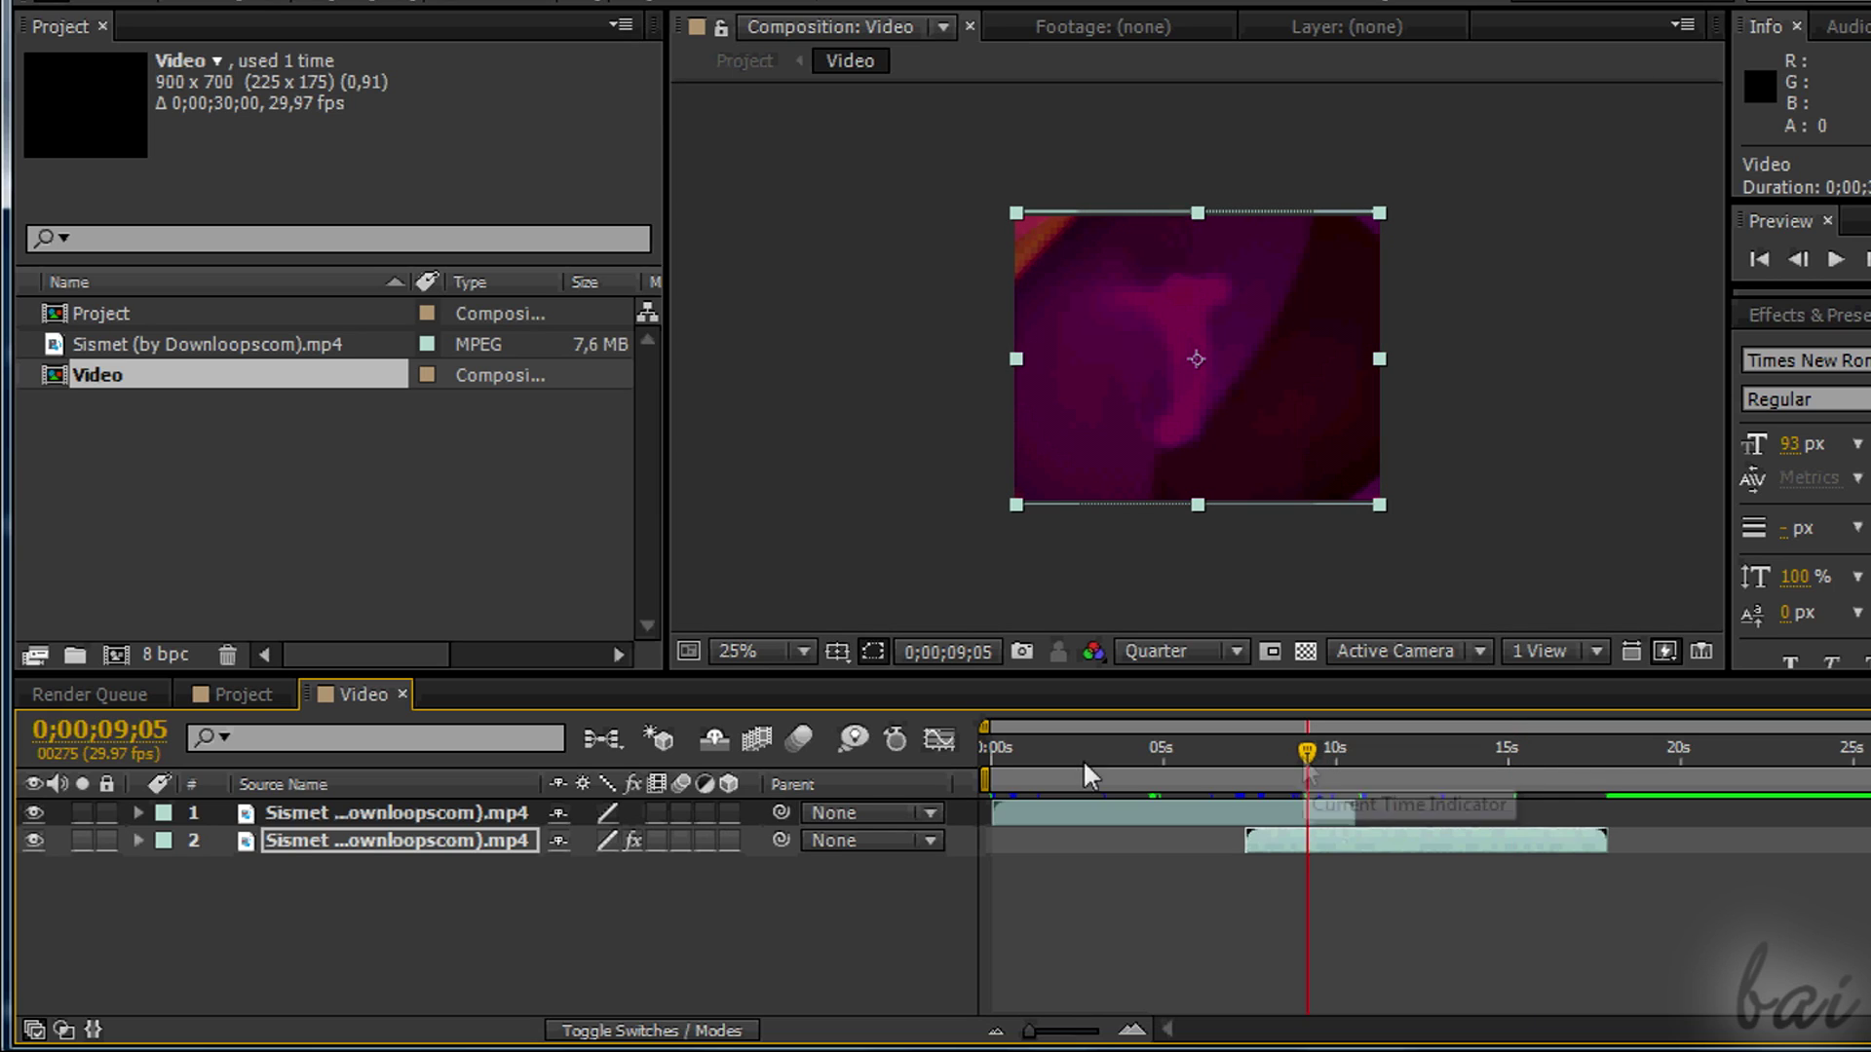
pyautogui.click(402, 694)
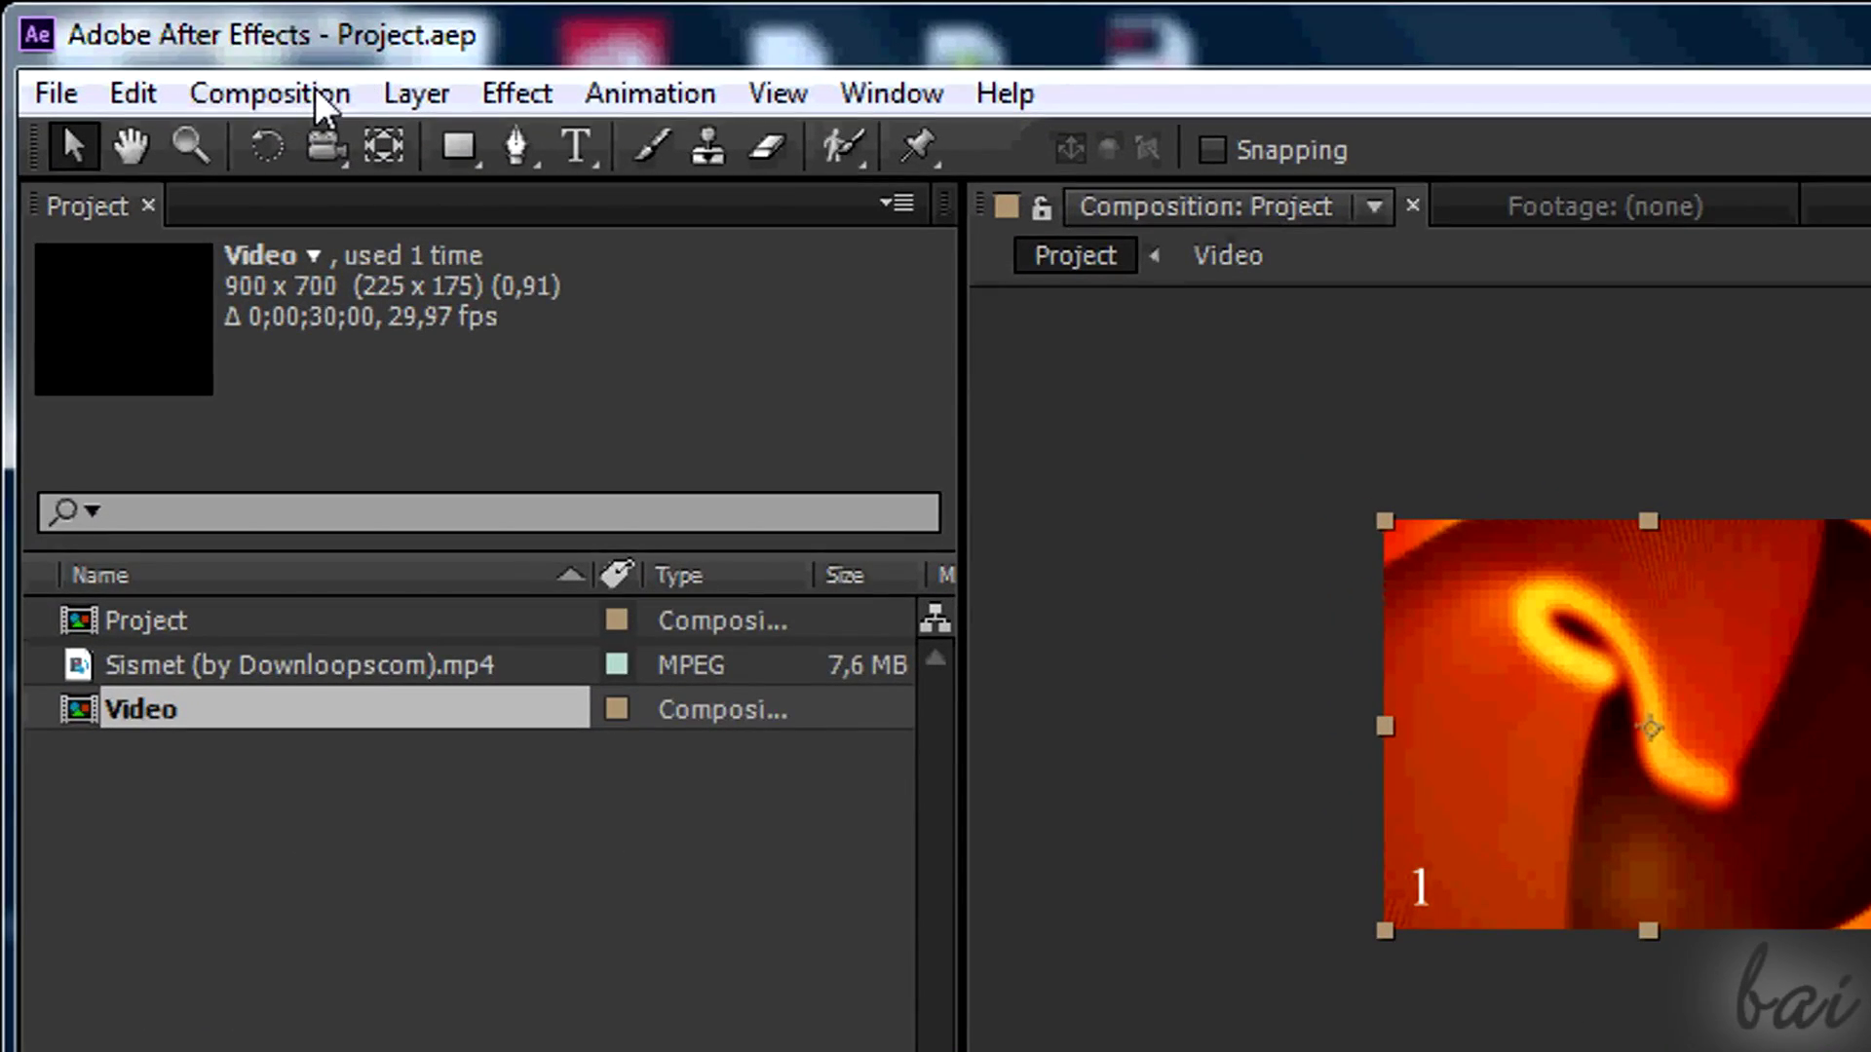
# Step: Start a new composition named HD, leaving the preset at Custom 900x720
pyautogui.click(314, 87)
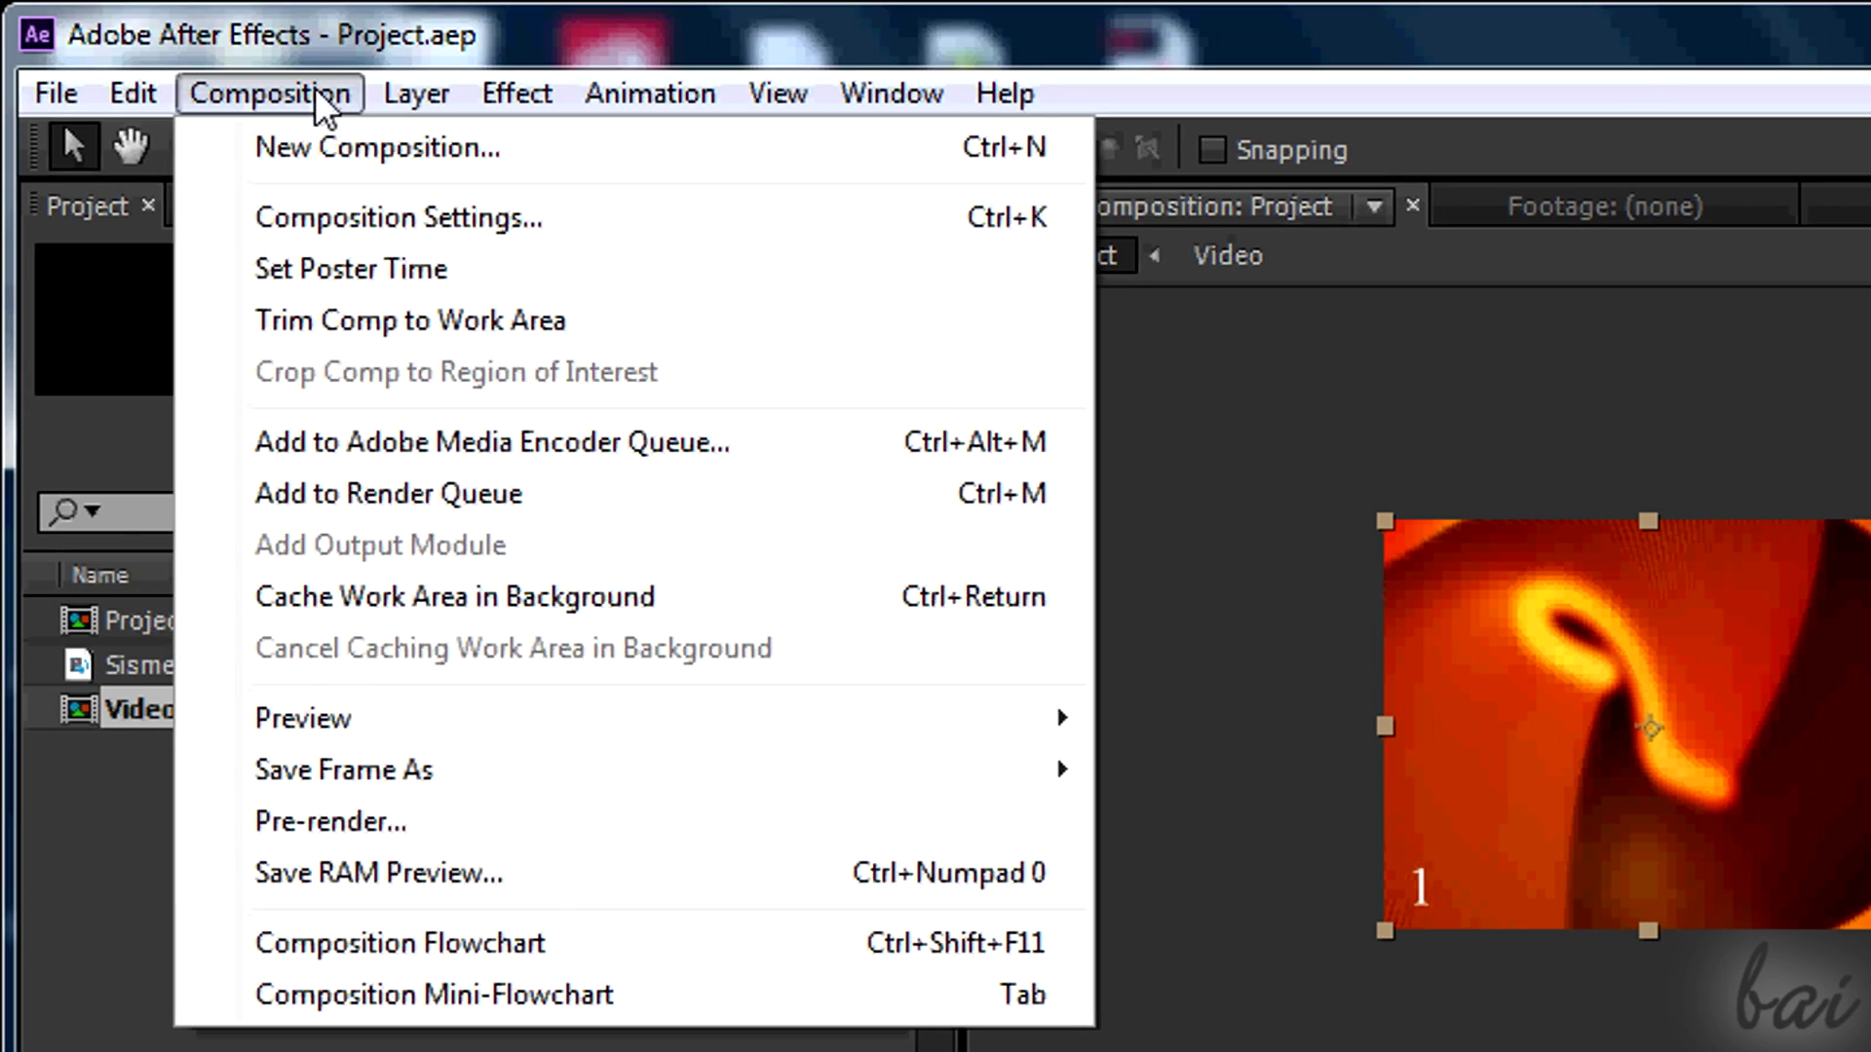
pyautogui.click(348, 145)
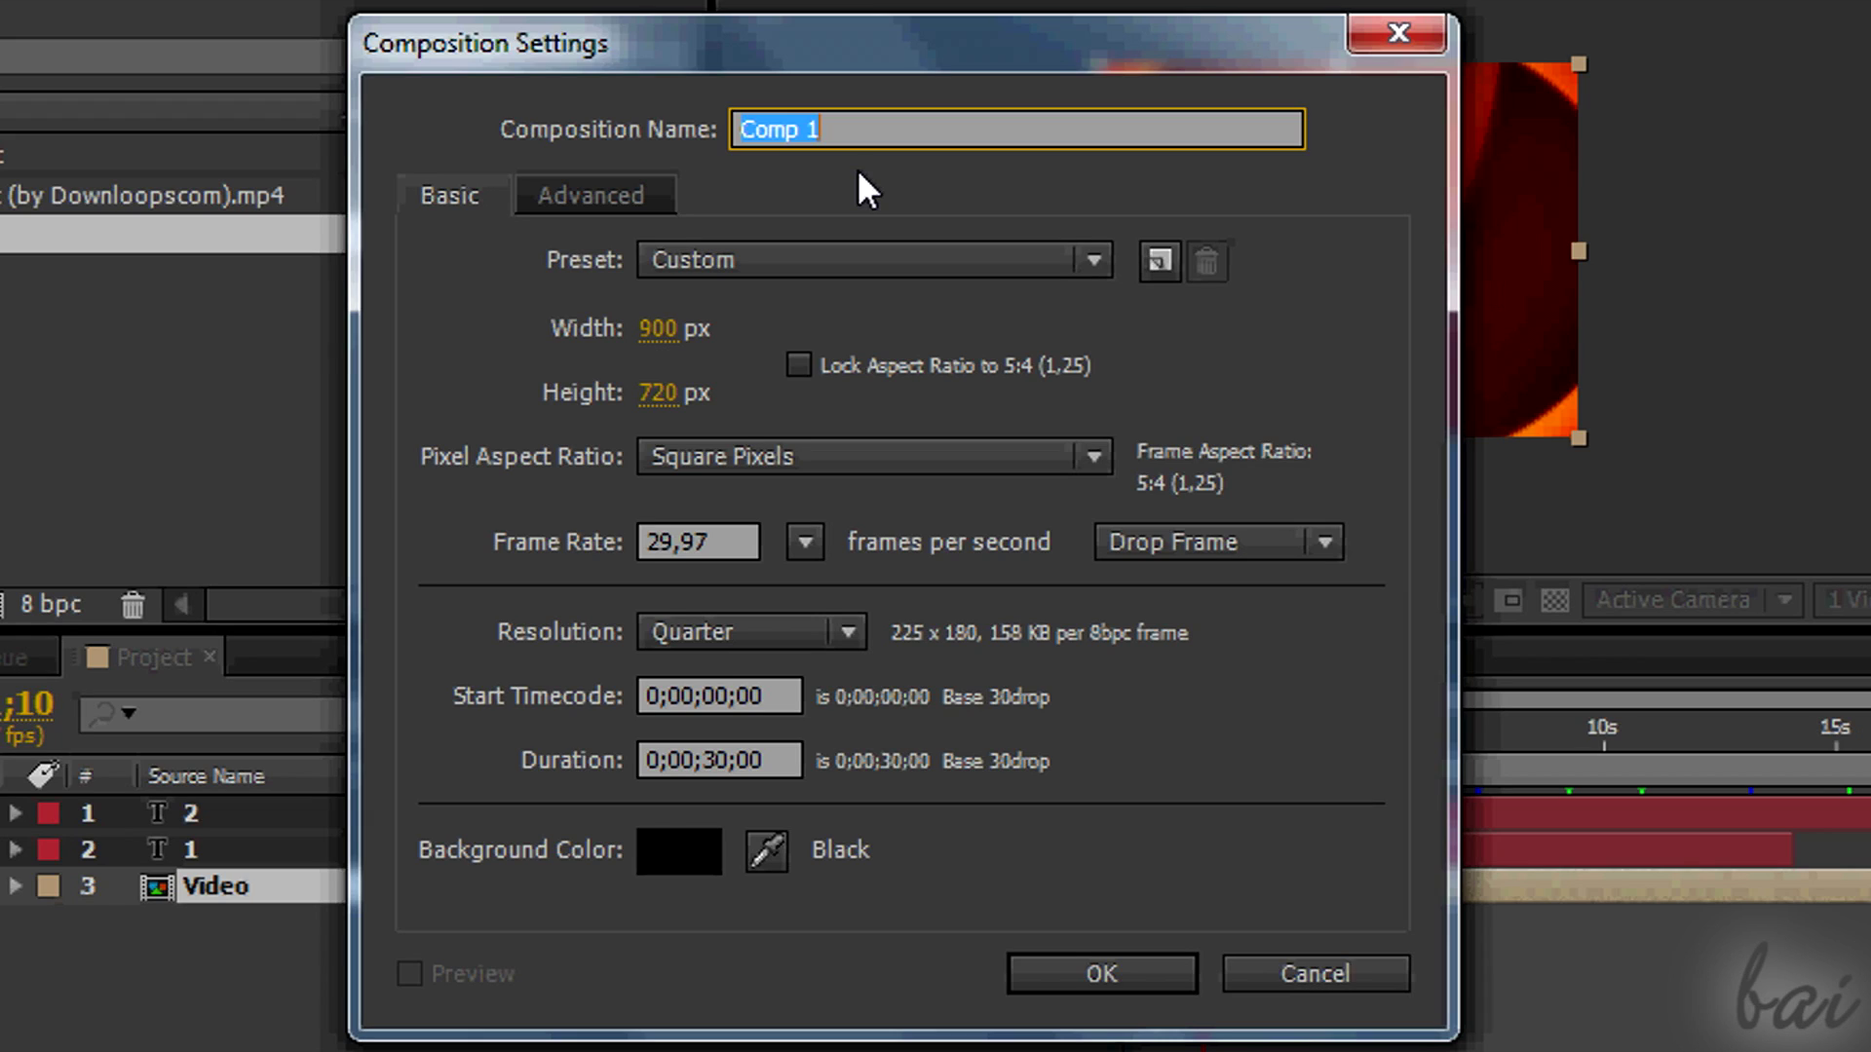
pyautogui.write('HD')
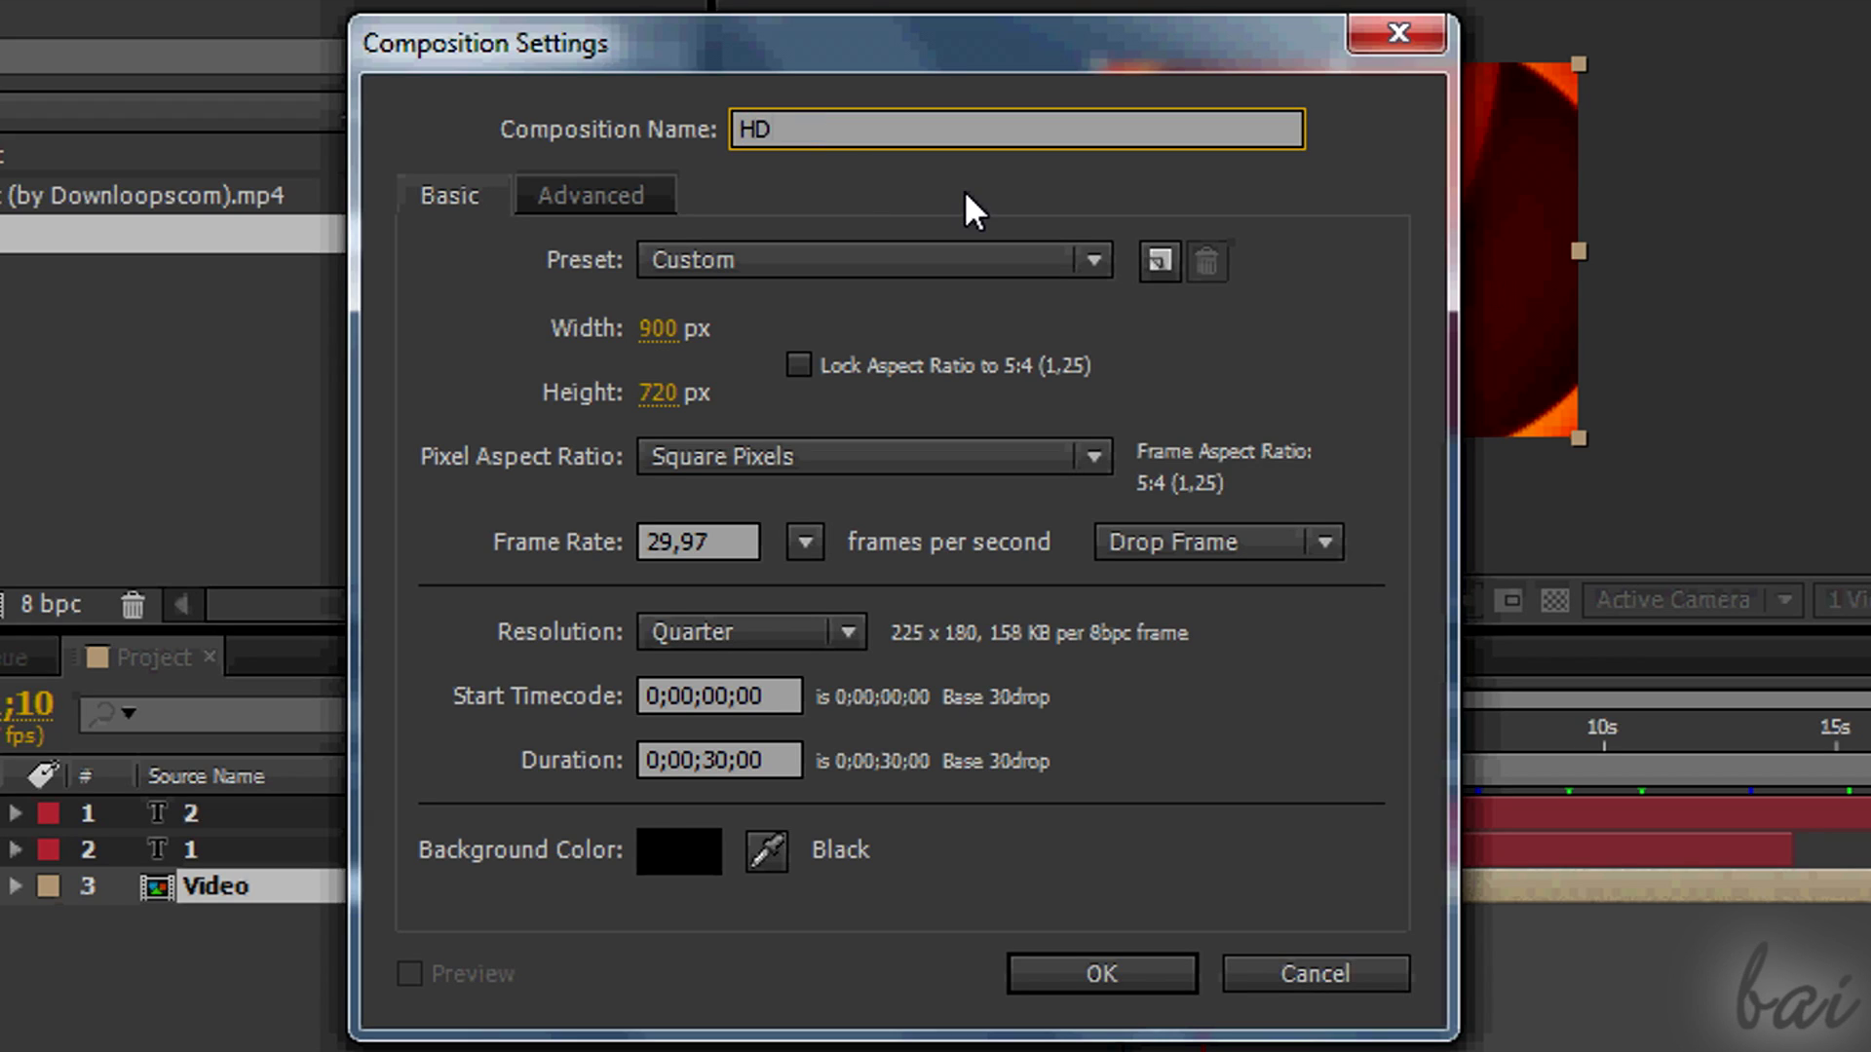
pyautogui.click(992, 259)
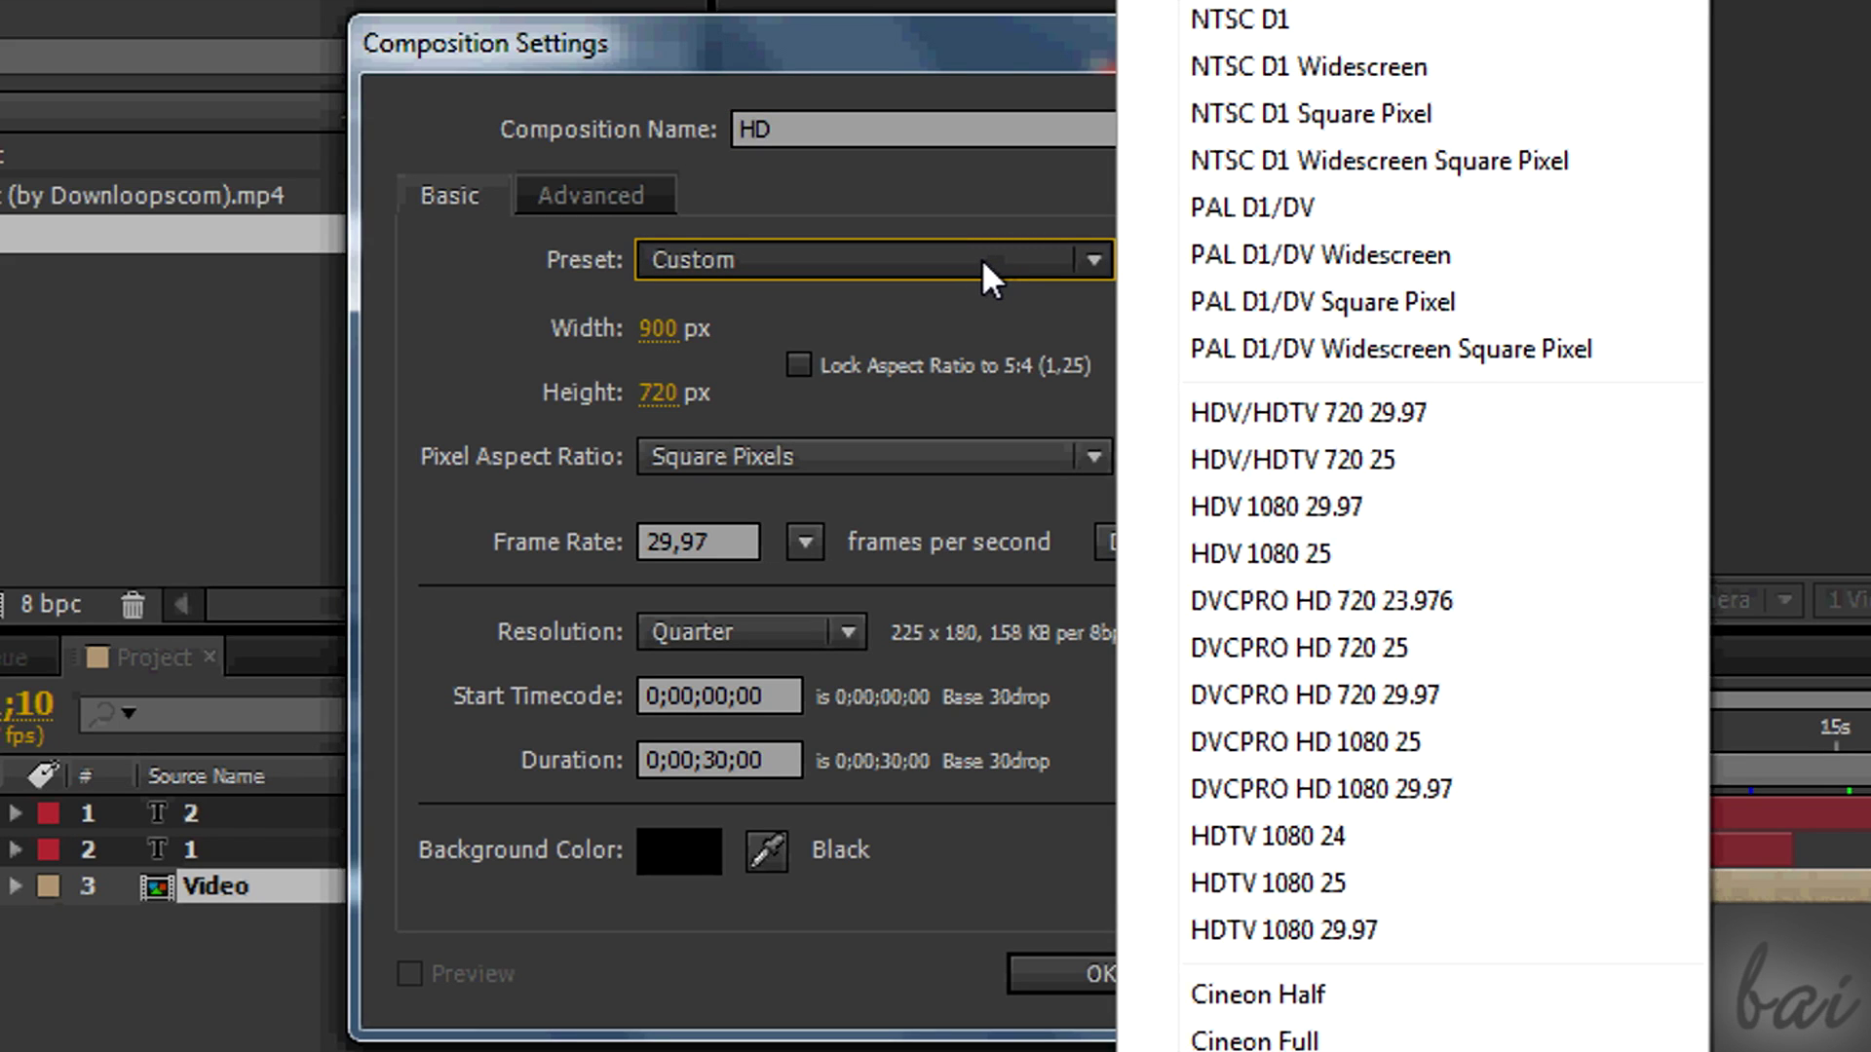
pyautogui.click(906, 257)
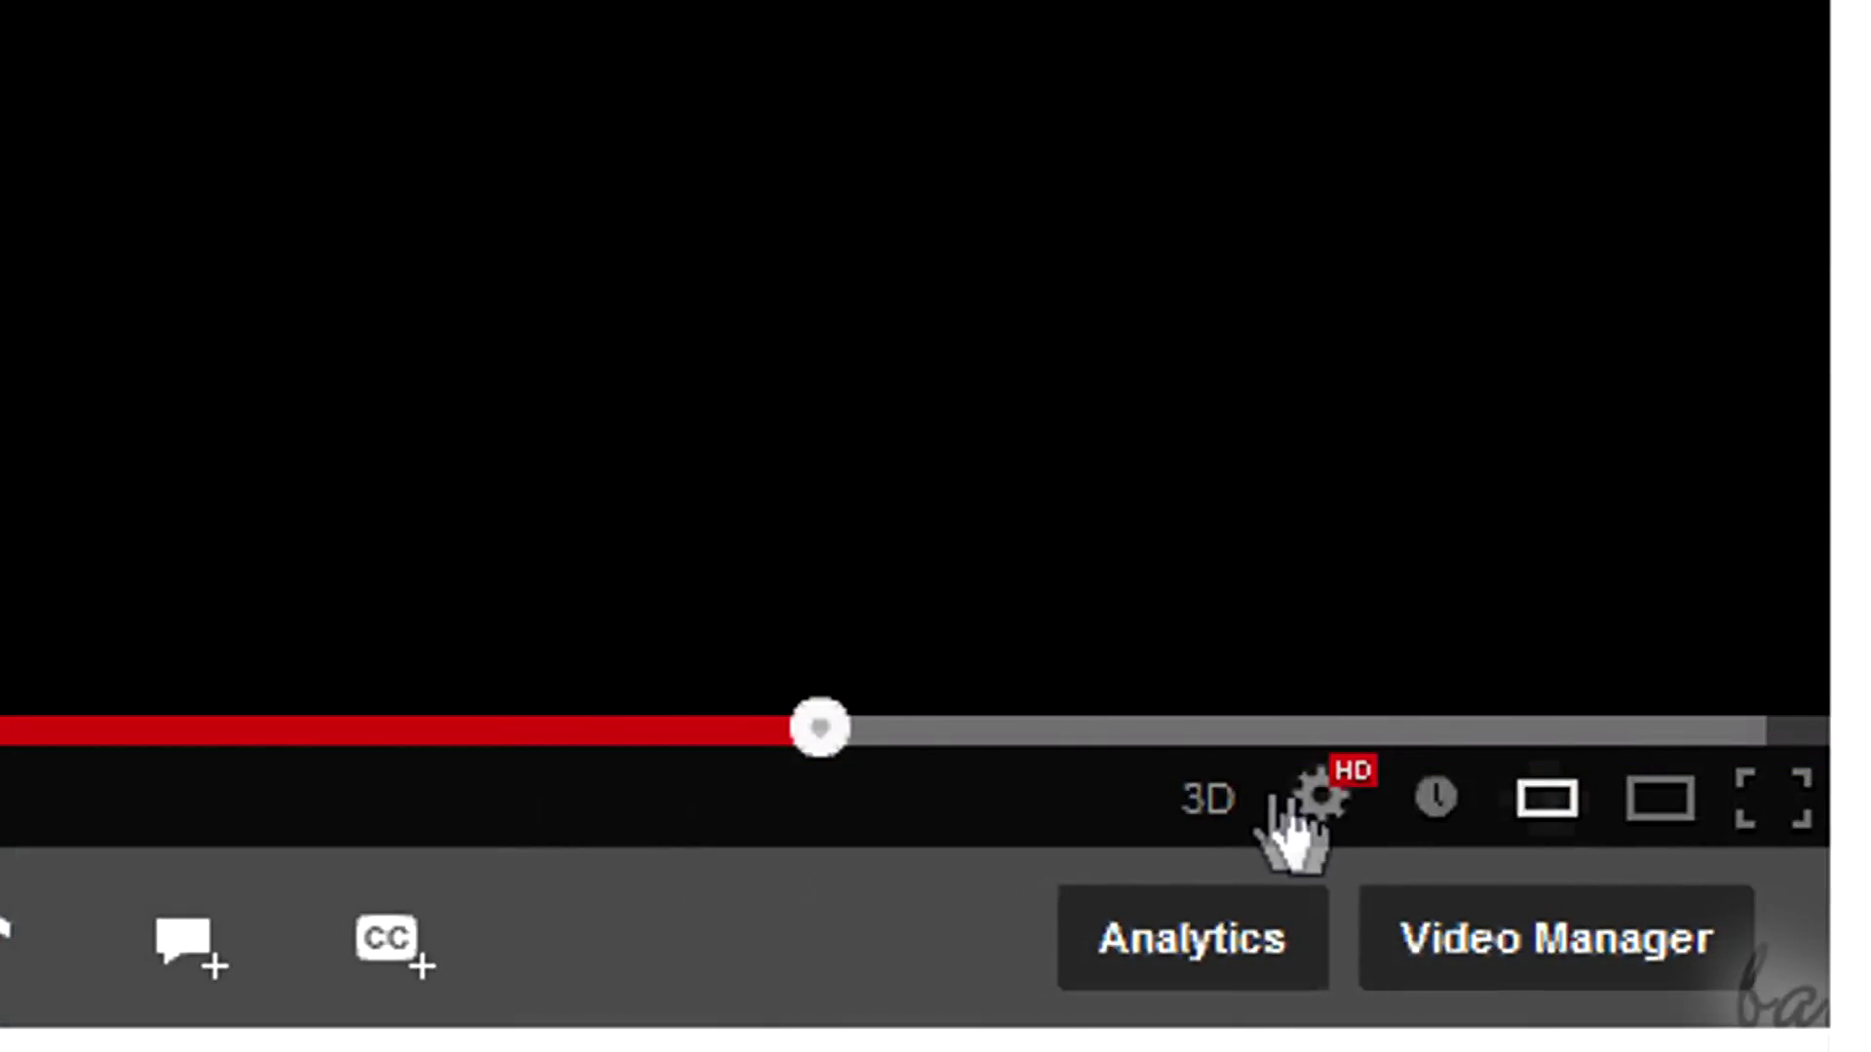
# Step: Set the 900x720 Sismet upload to 720p HD and play it
pyautogui.click(1562, 812)
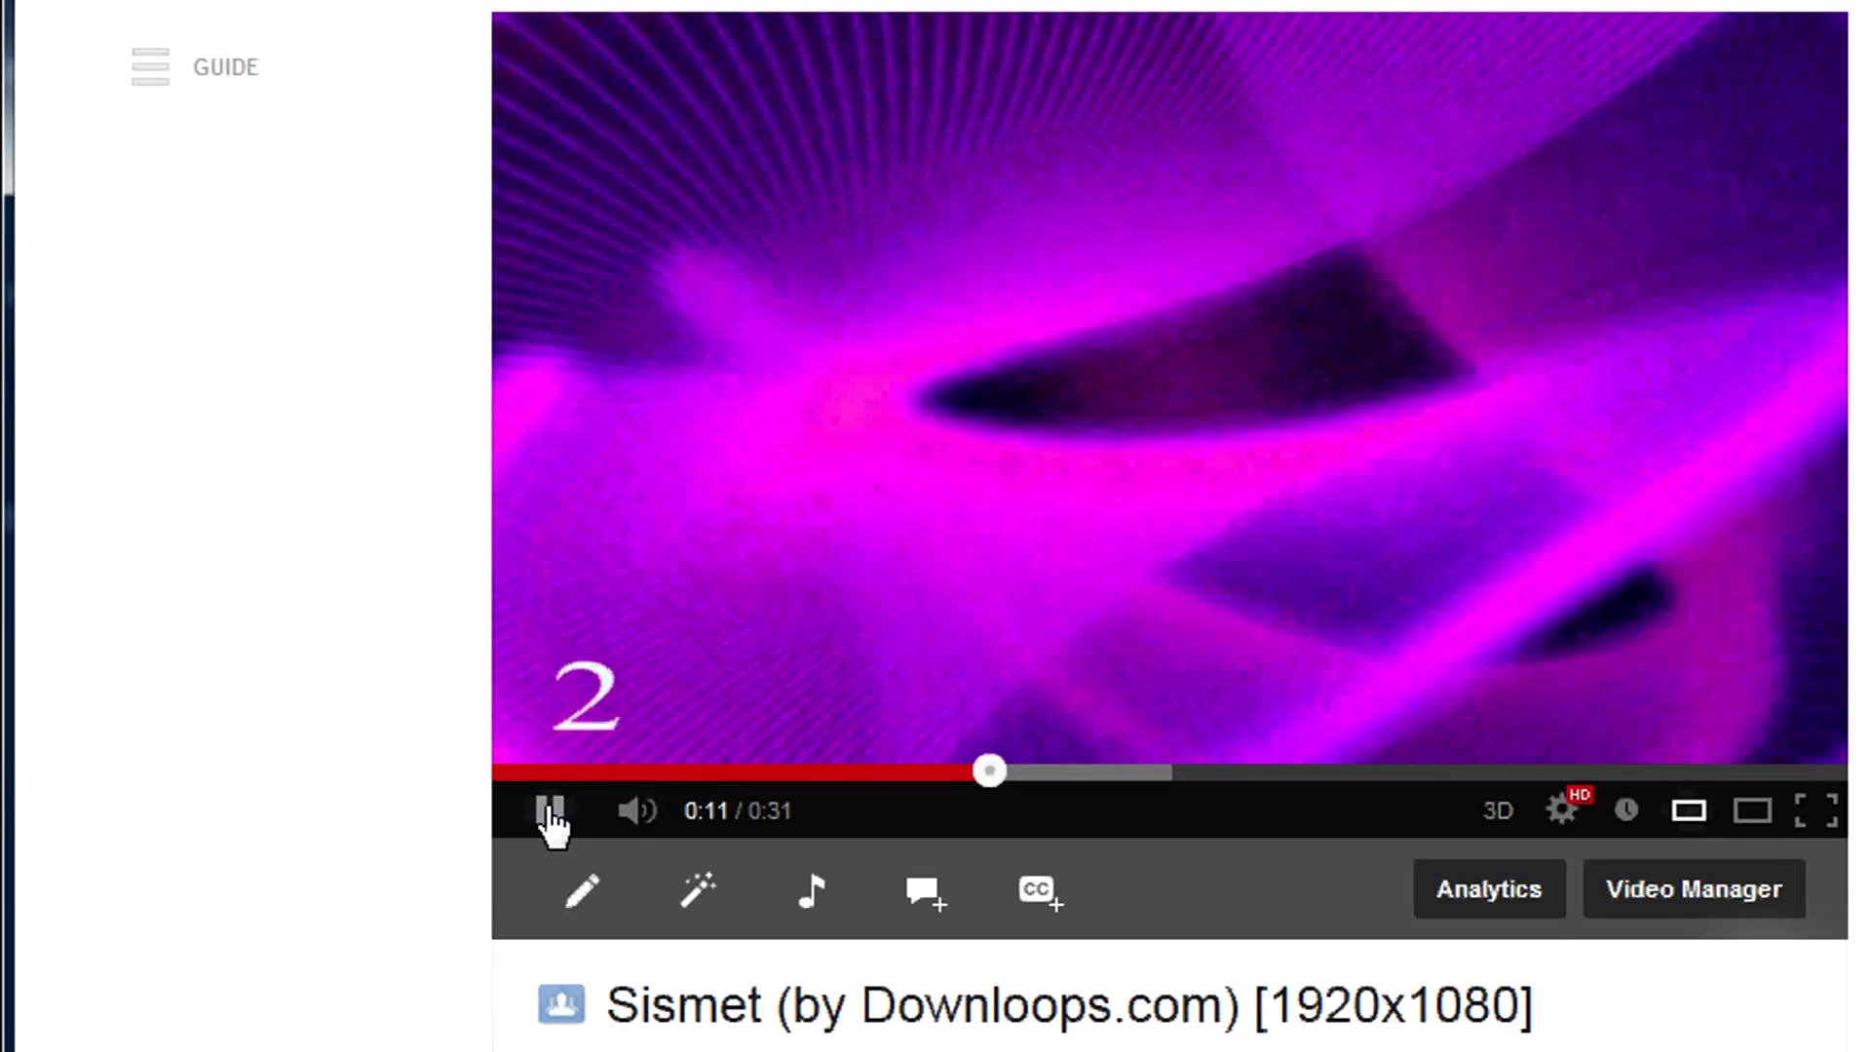
pyautogui.click(1562, 814)
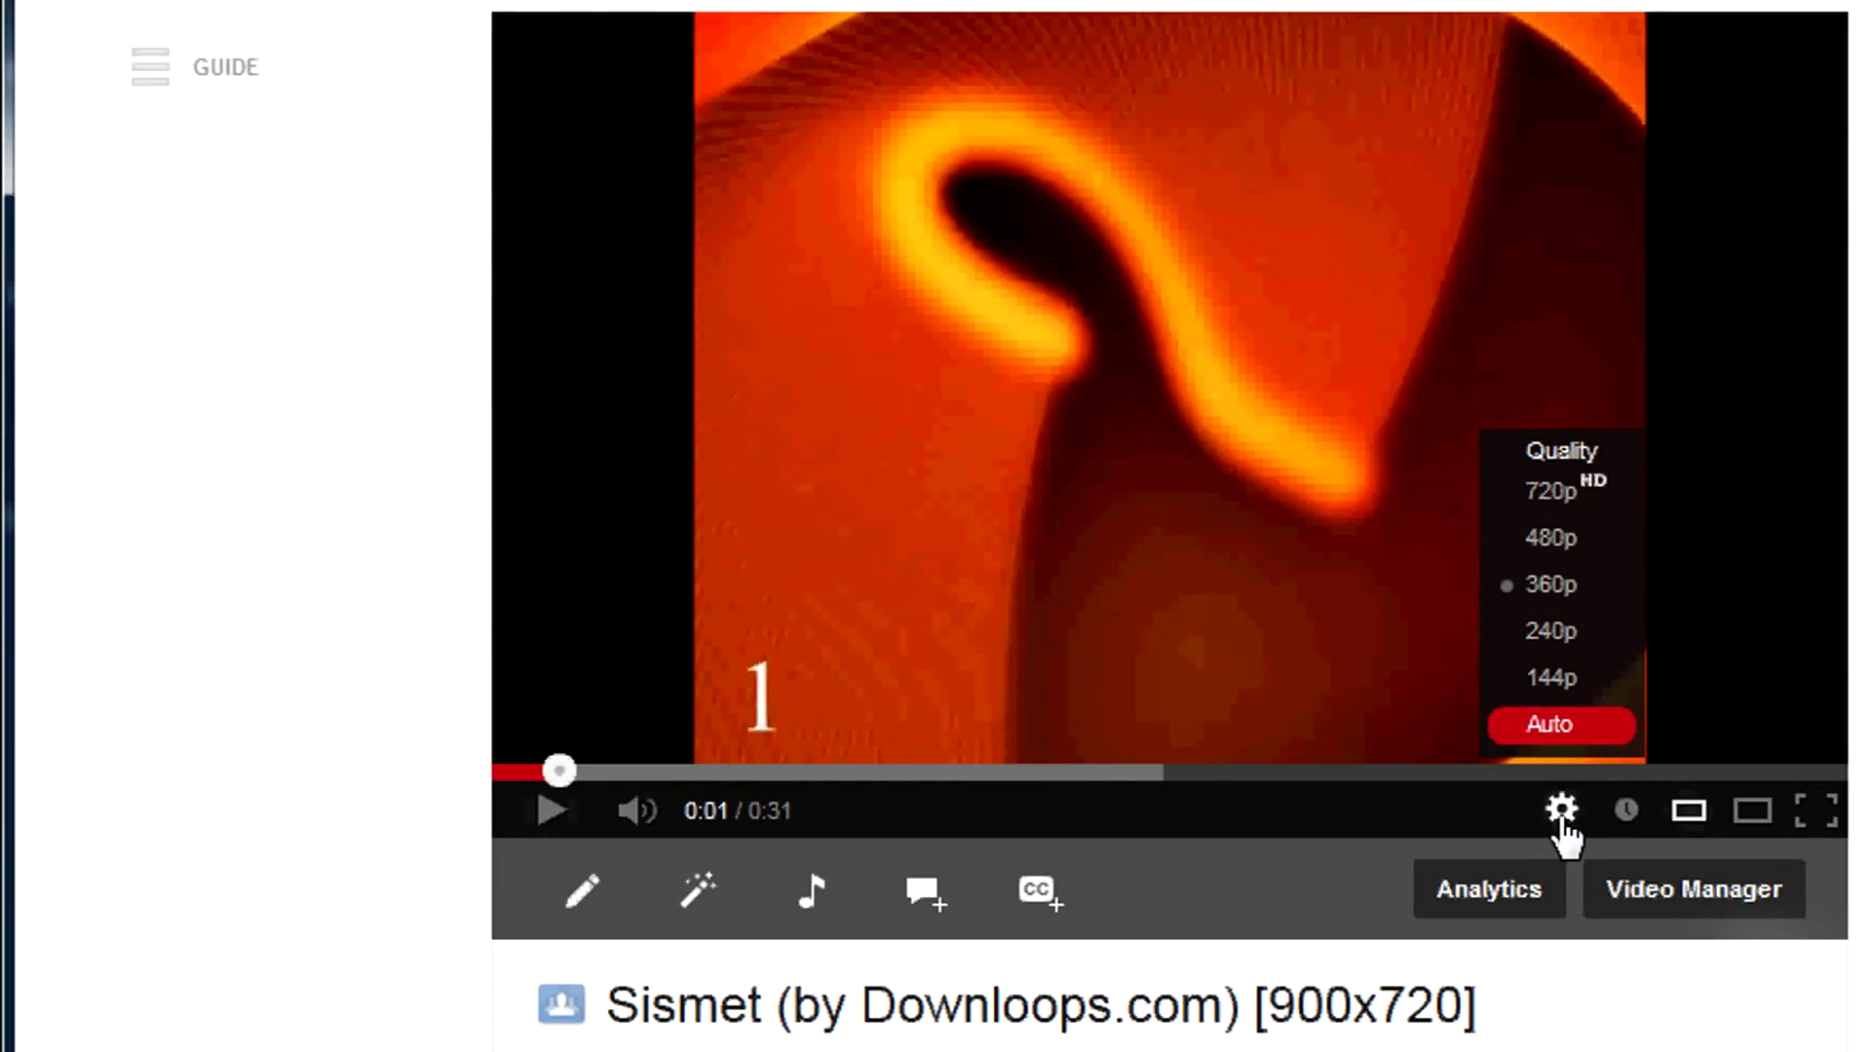
pyautogui.click(1600, 498)
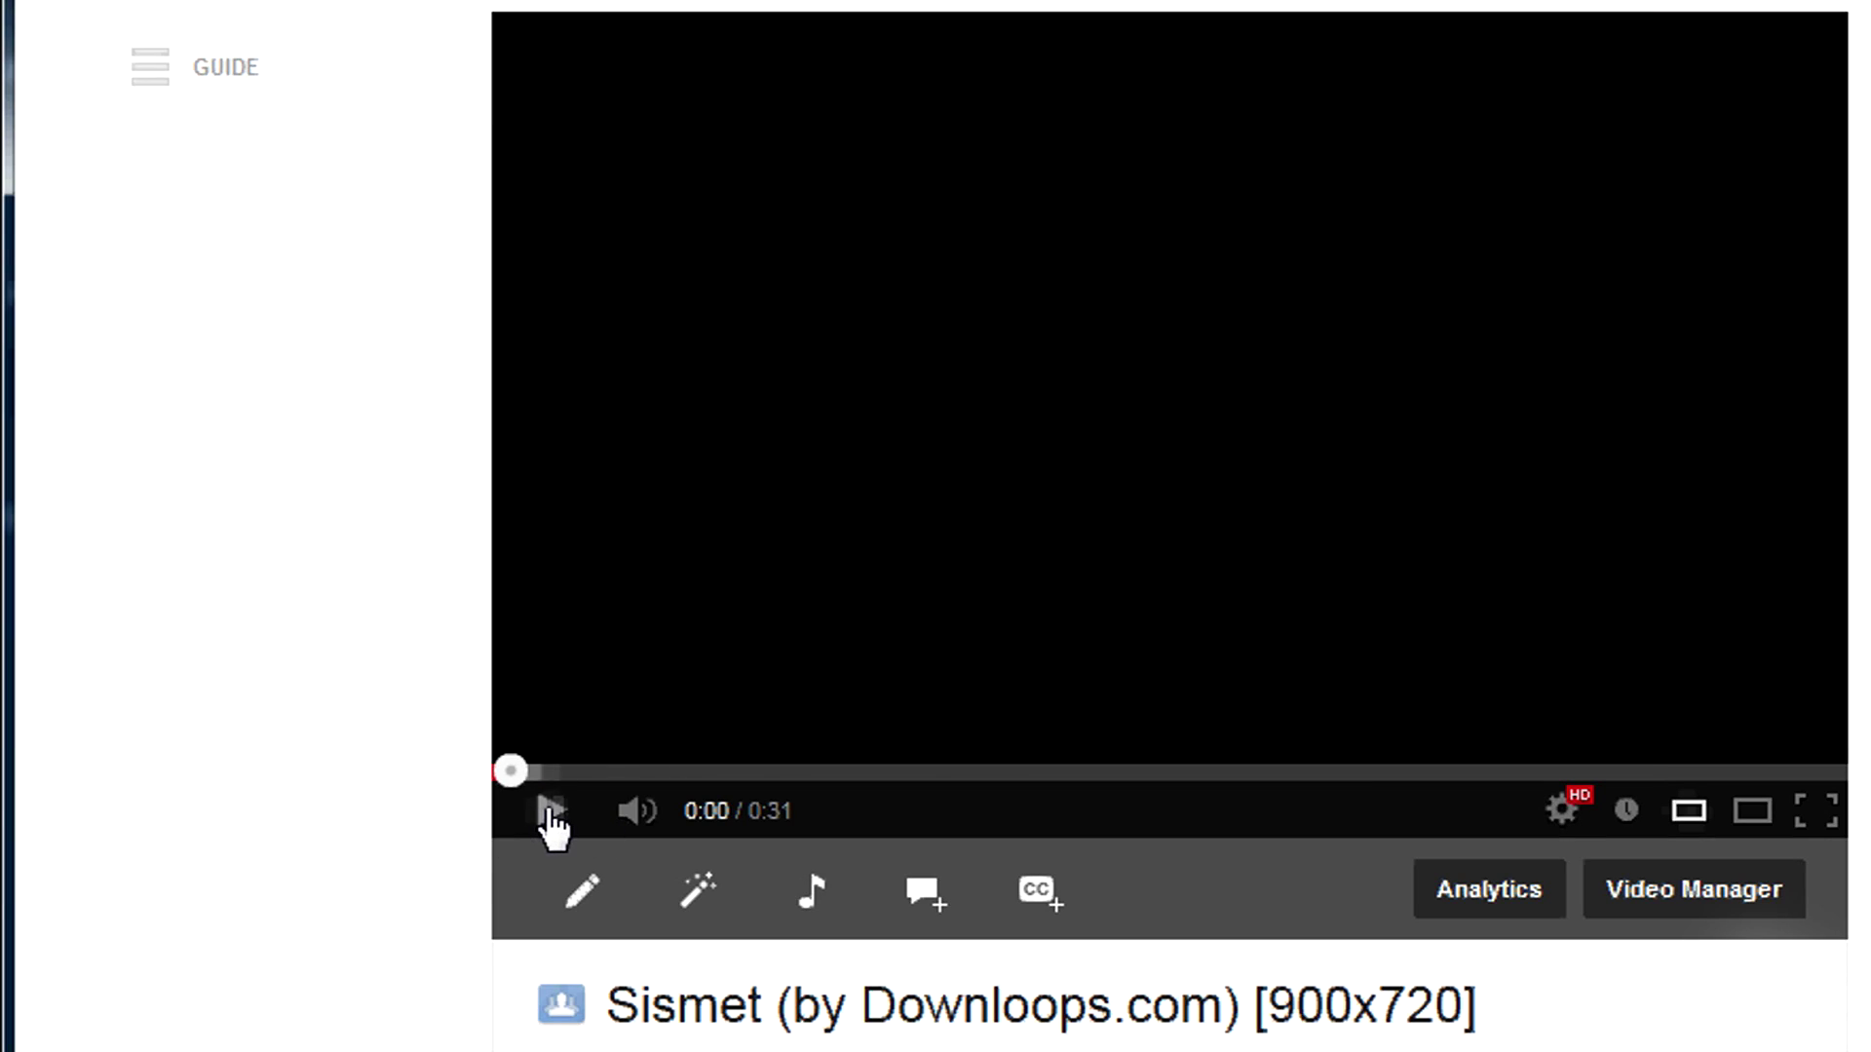
pyautogui.click(552, 814)
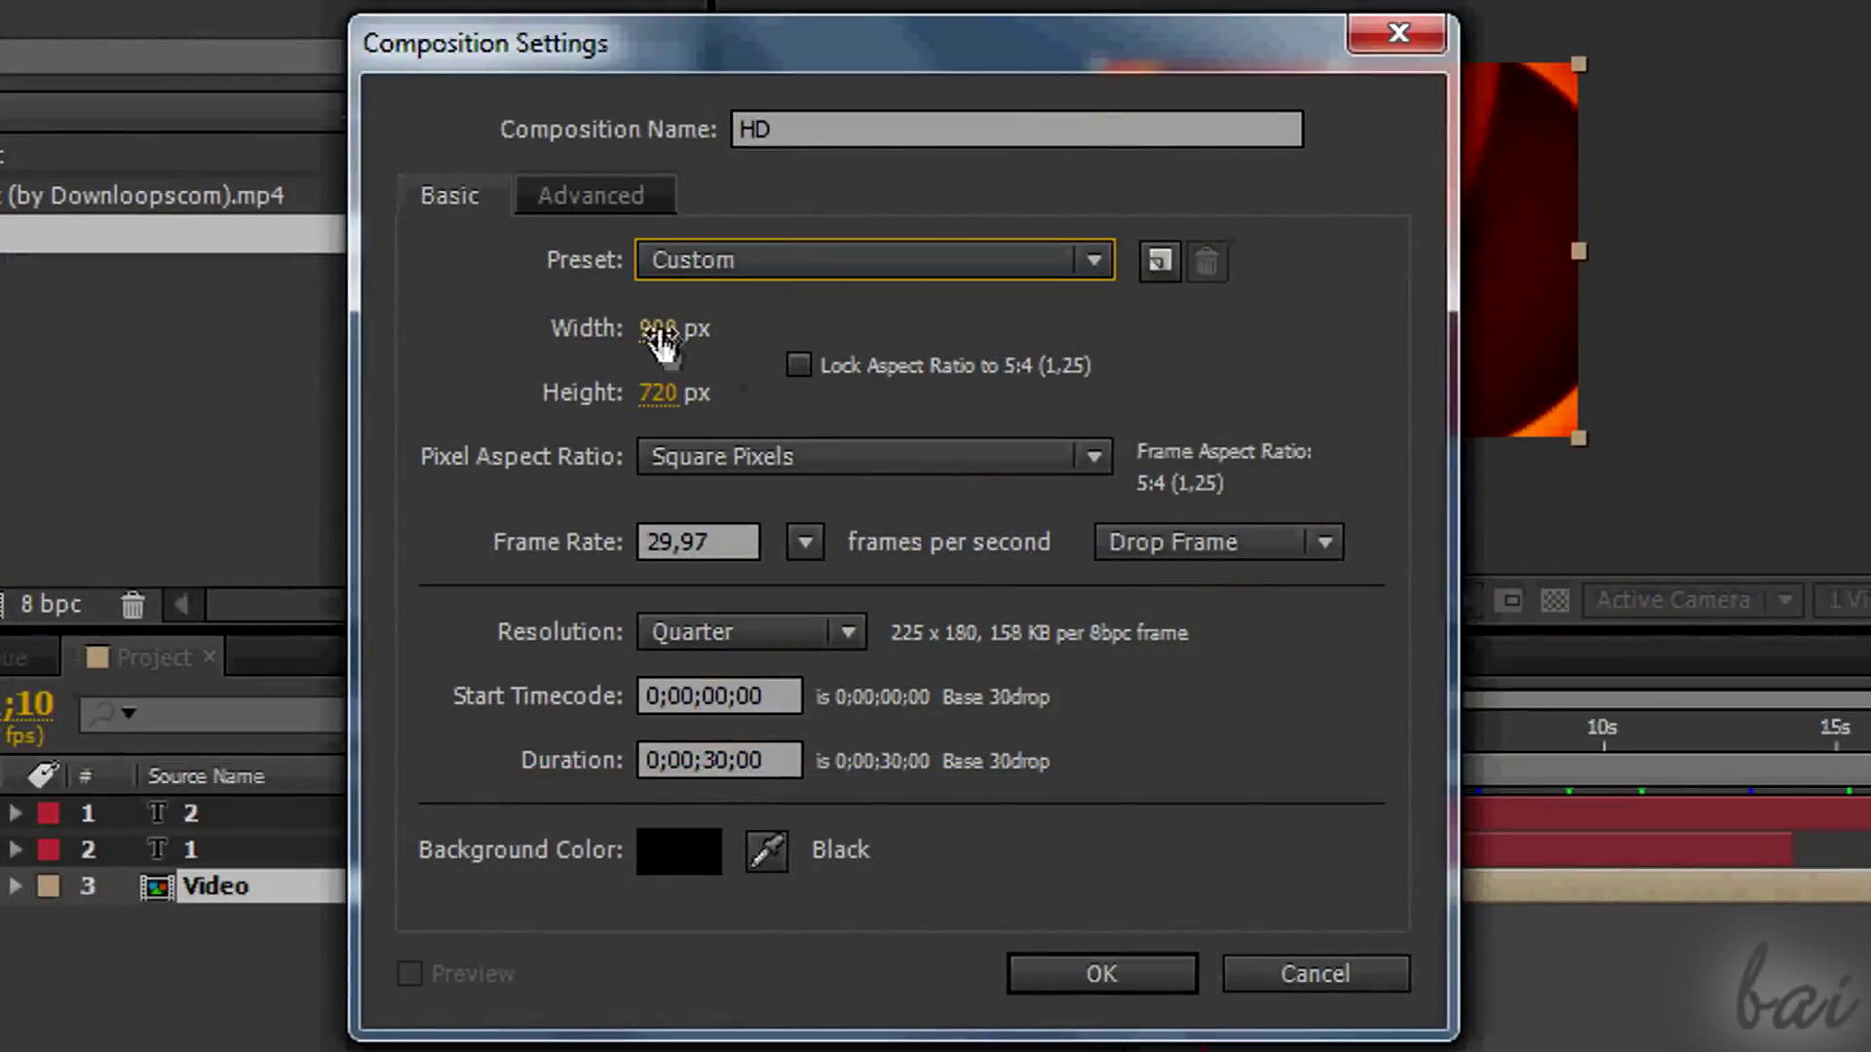
# Step: Set the HD composition to 1920 width and 1080 height, then create it
pyautogui.click(660, 336)
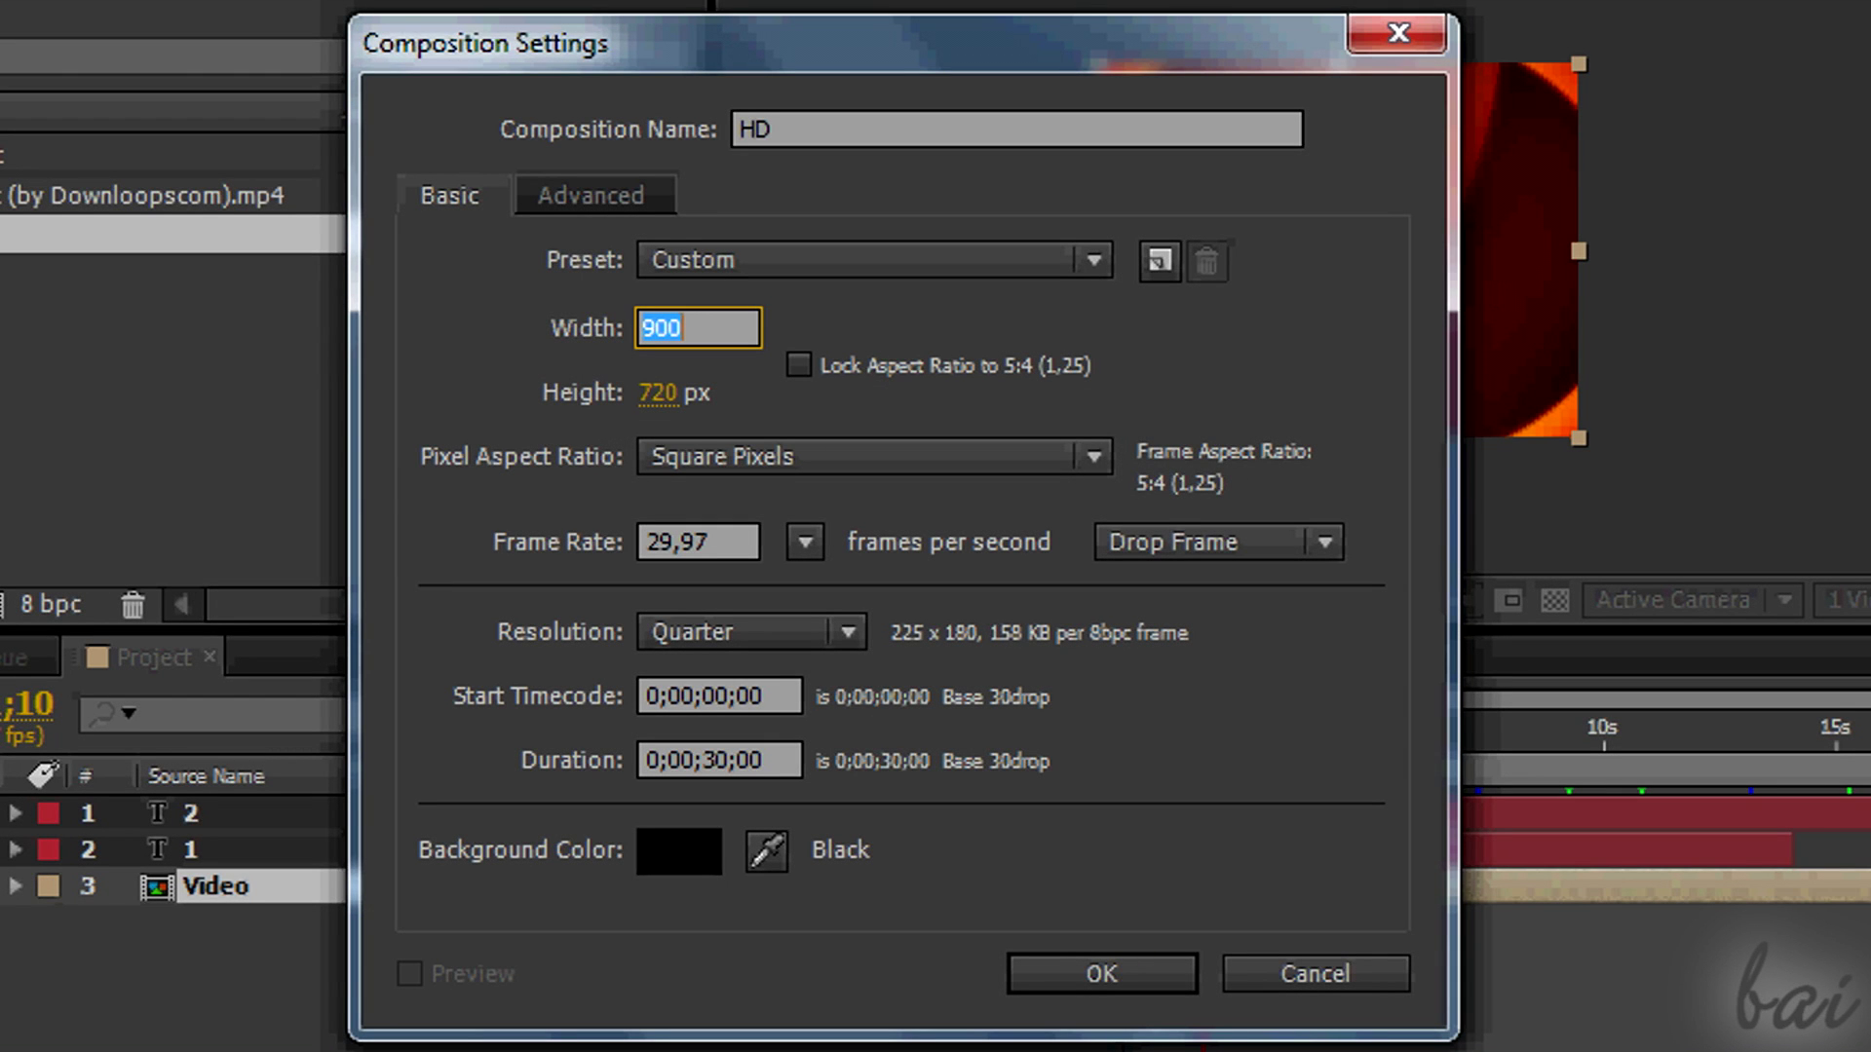
pyautogui.write('1280')
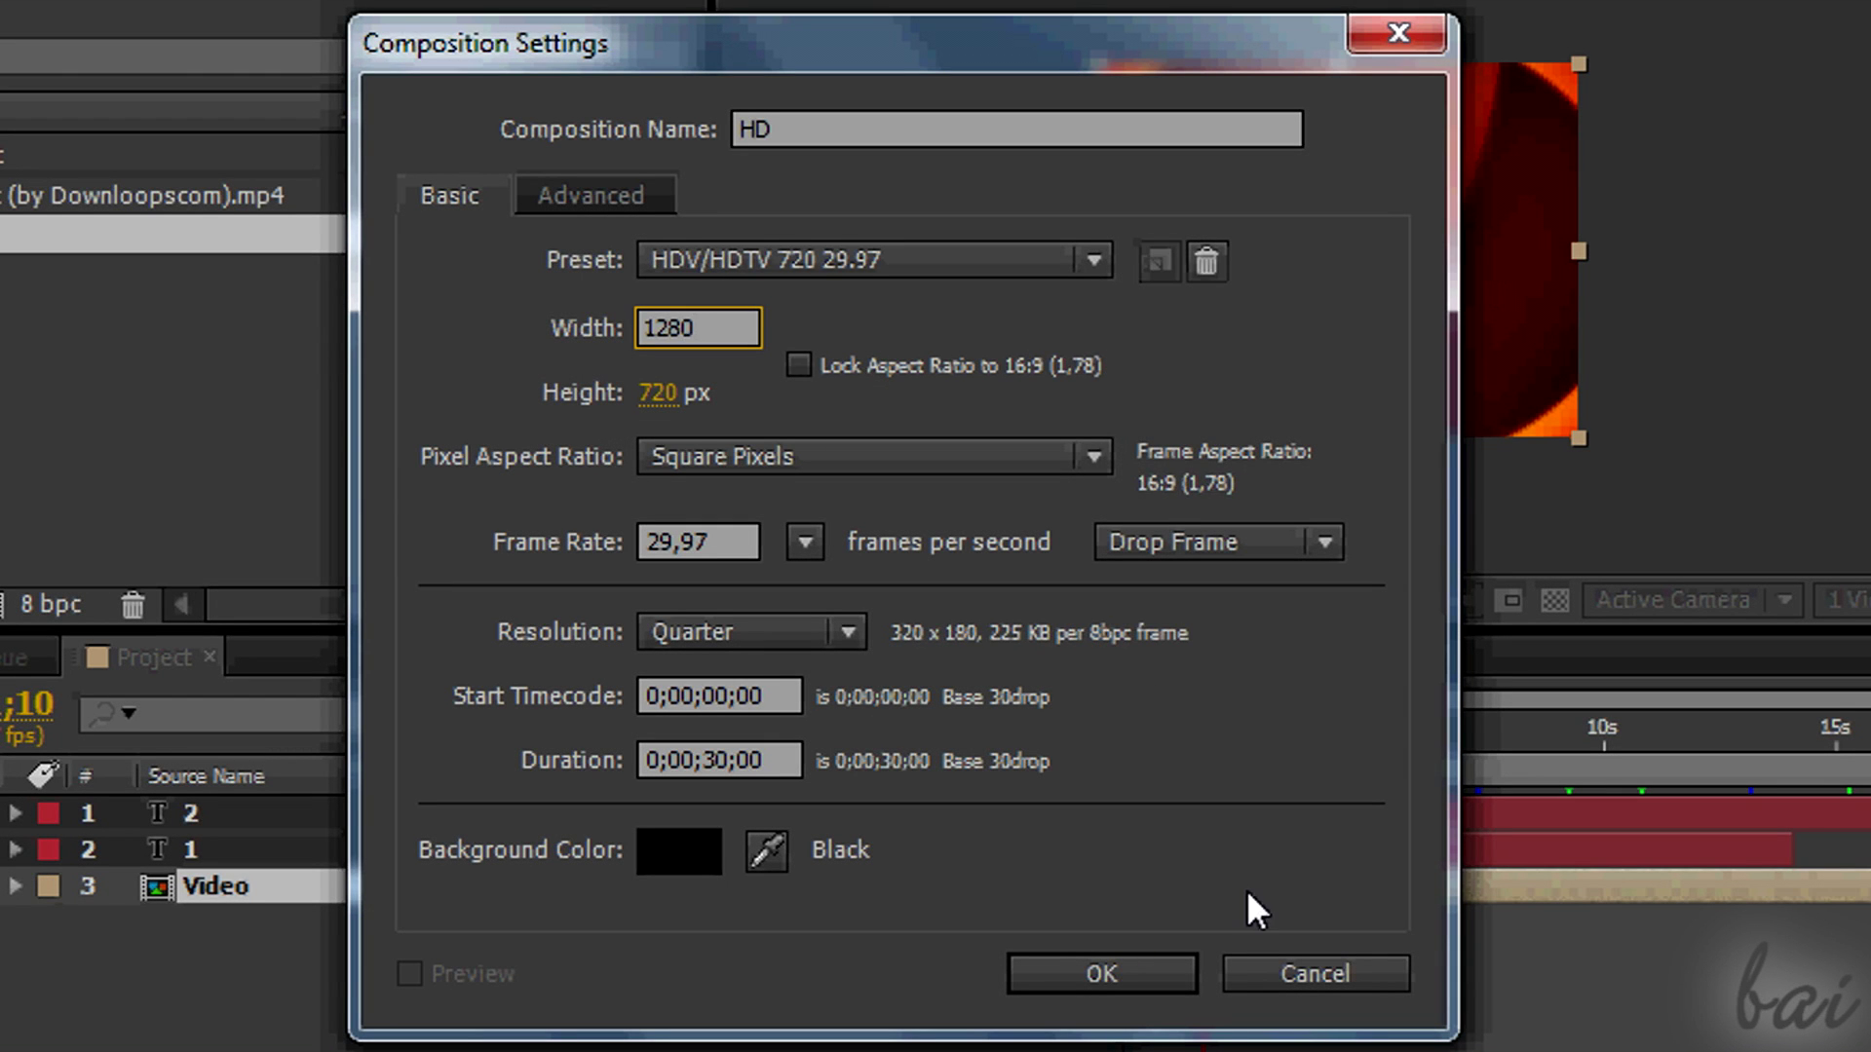
pyautogui.press('Return')
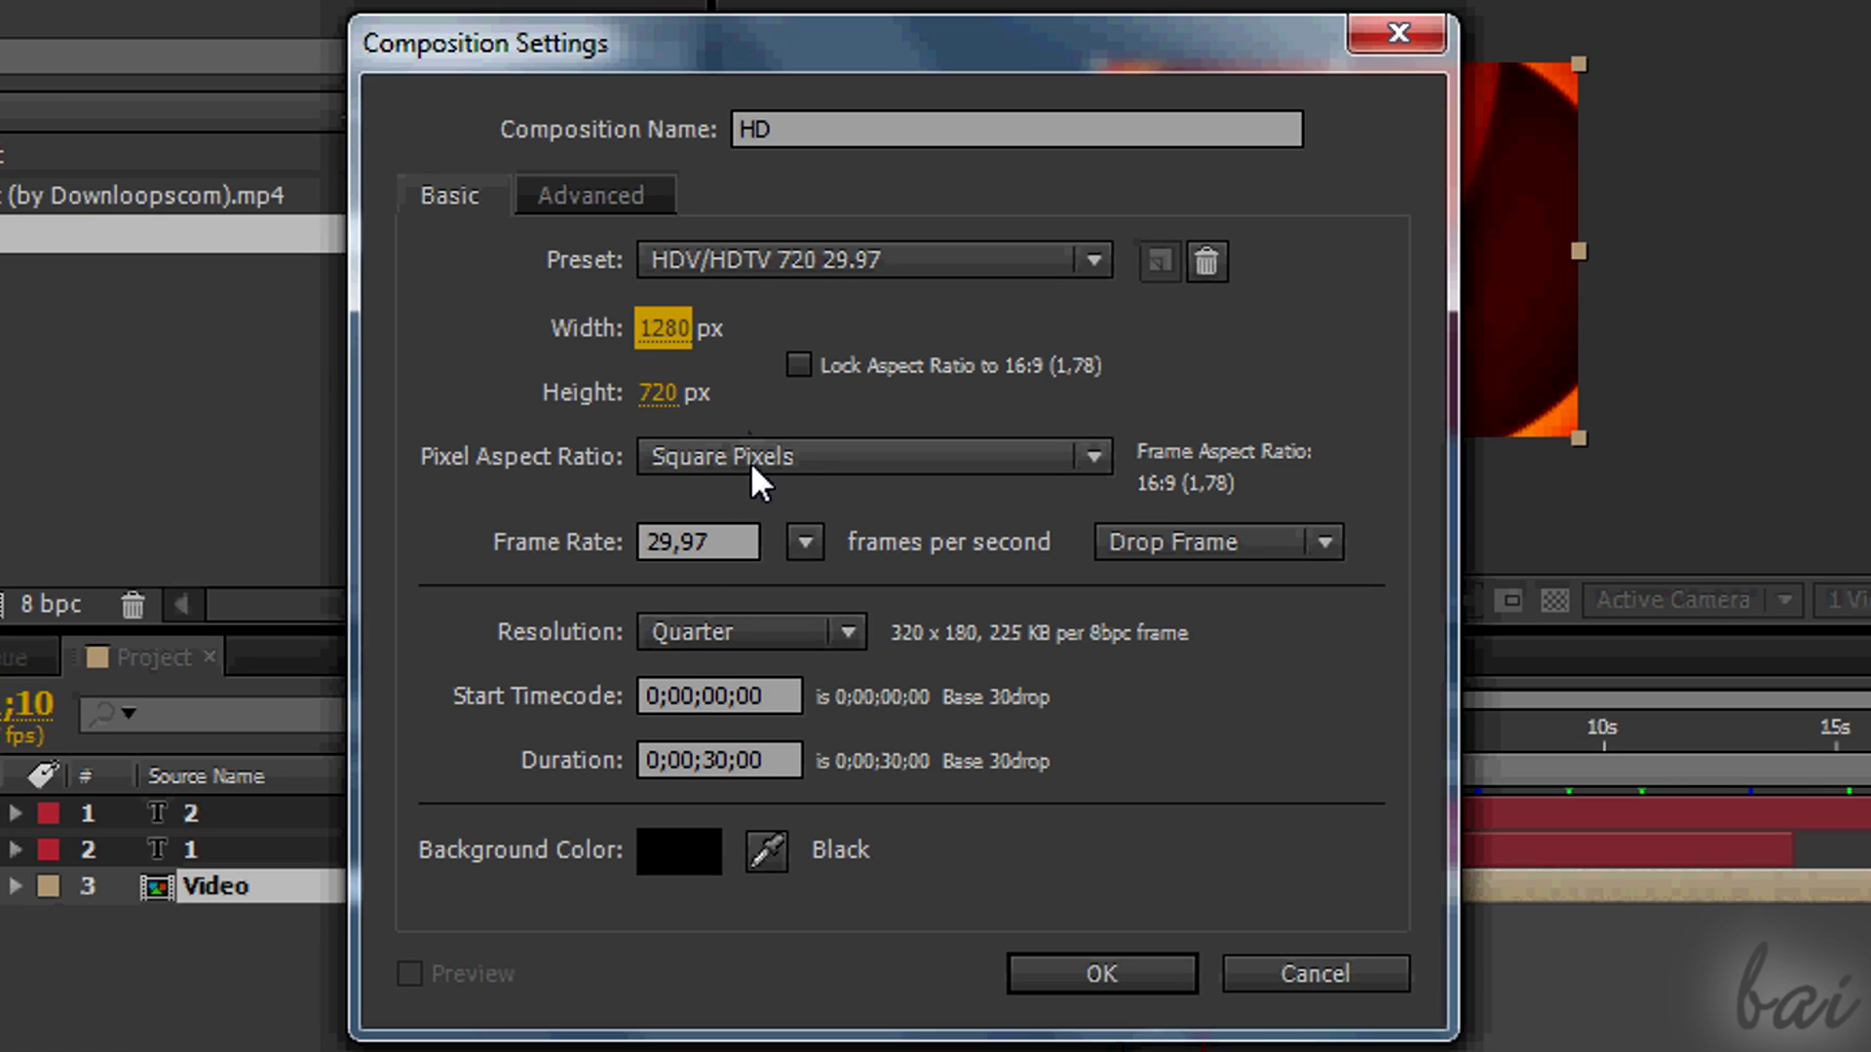
pyautogui.click(708, 343)
pyautogui.write('1')
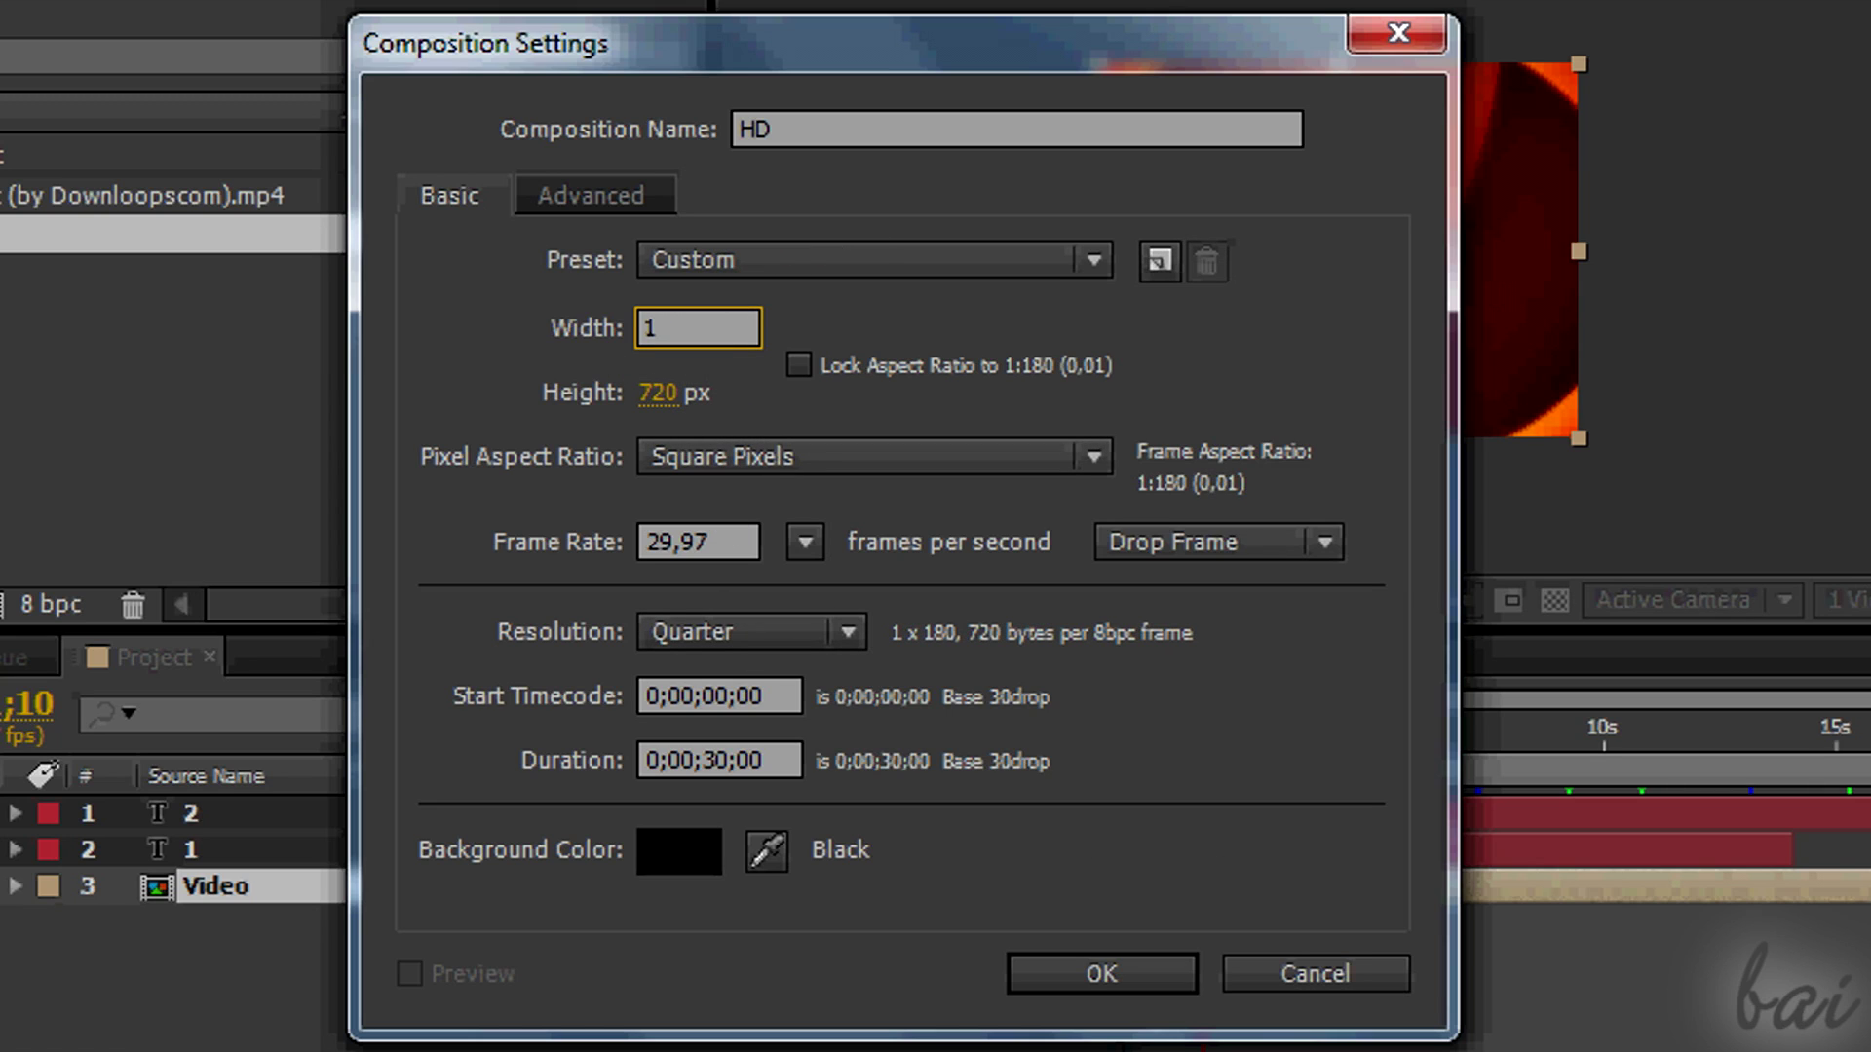
pyautogui.write('92')
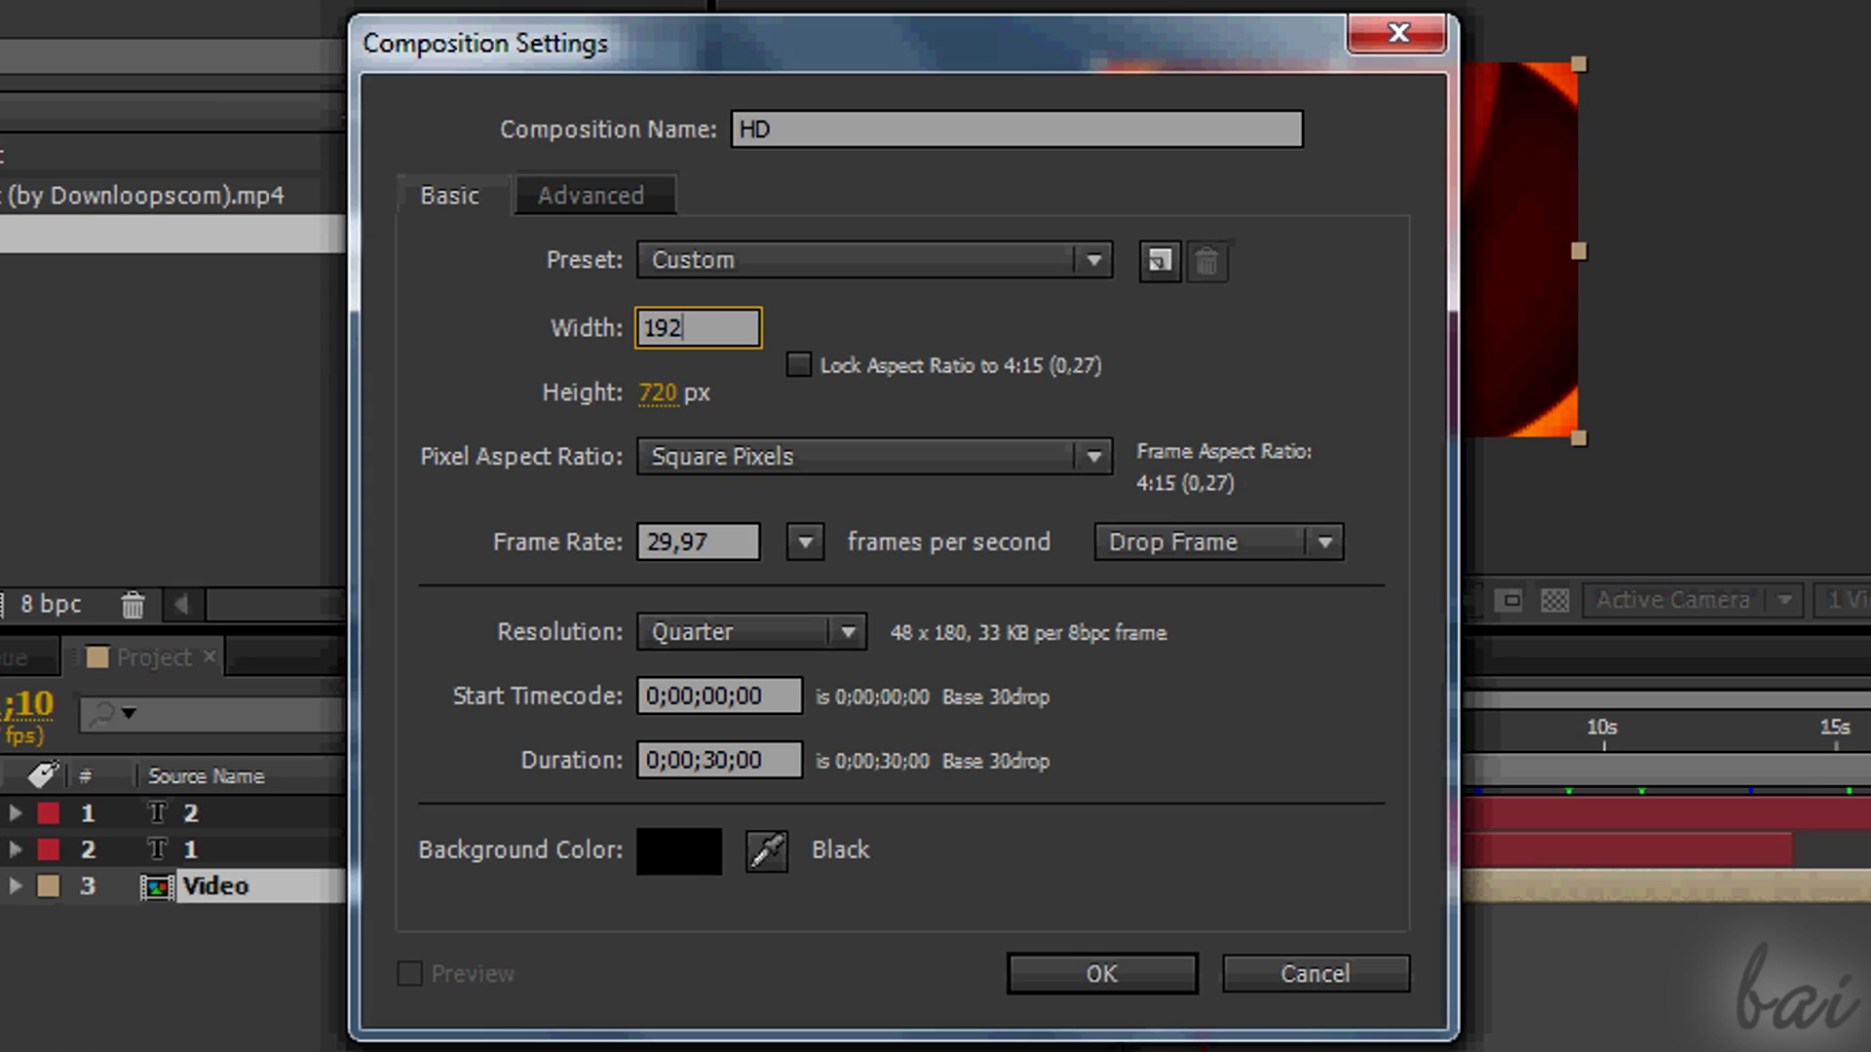
pyautogui.write('0')
pyautogui.click(682, 390)
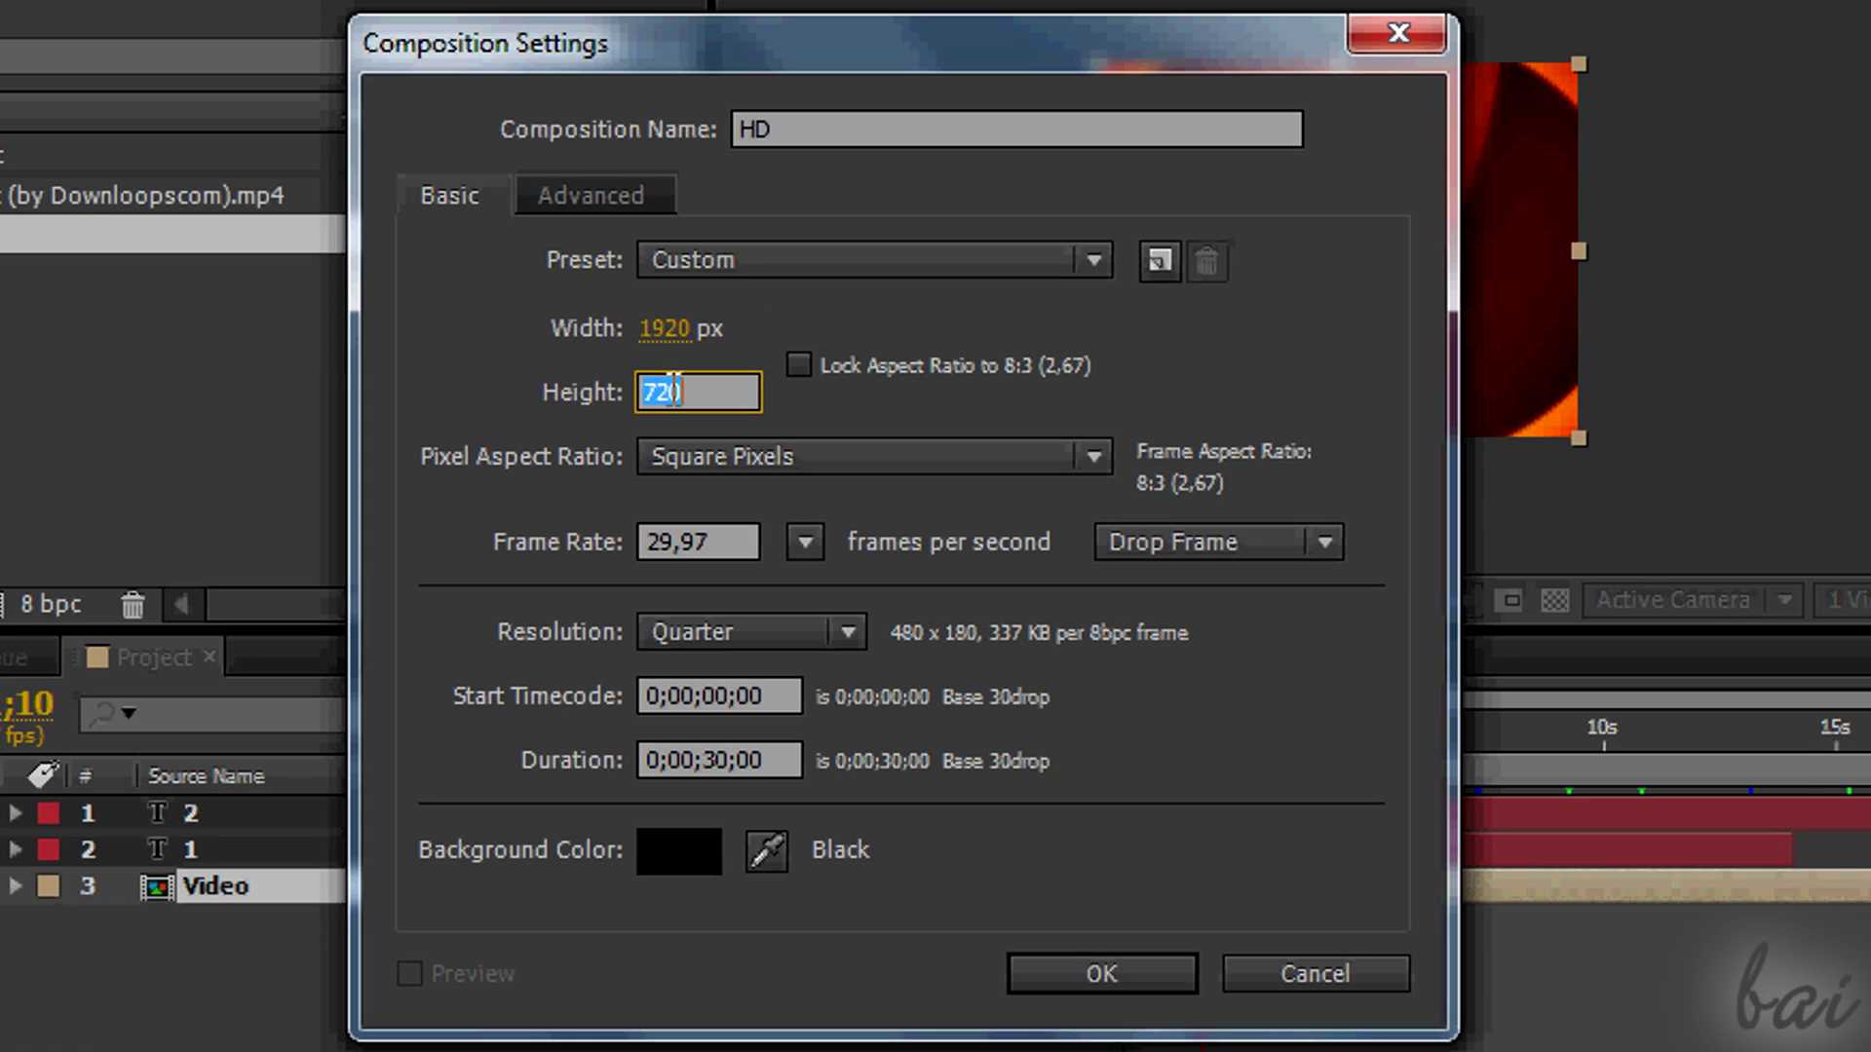
pyautogui.write('1080')
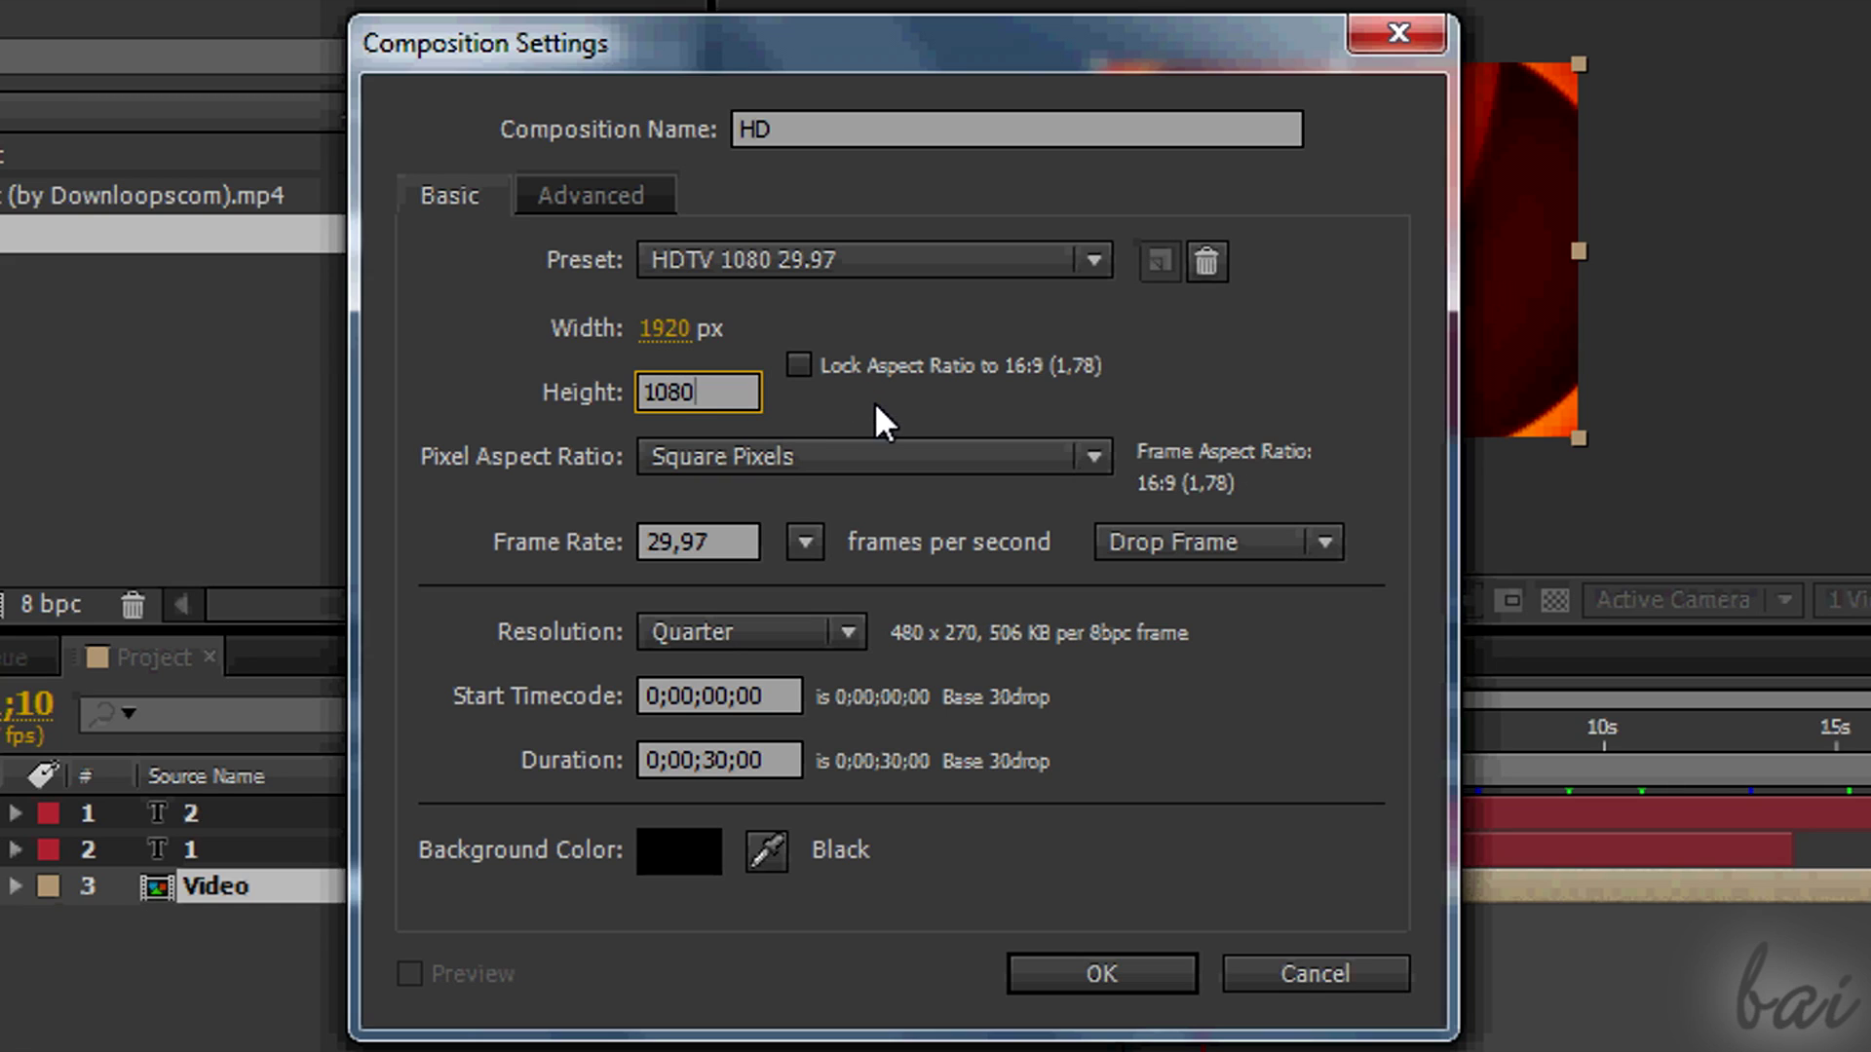
pyautogui.press('Return')
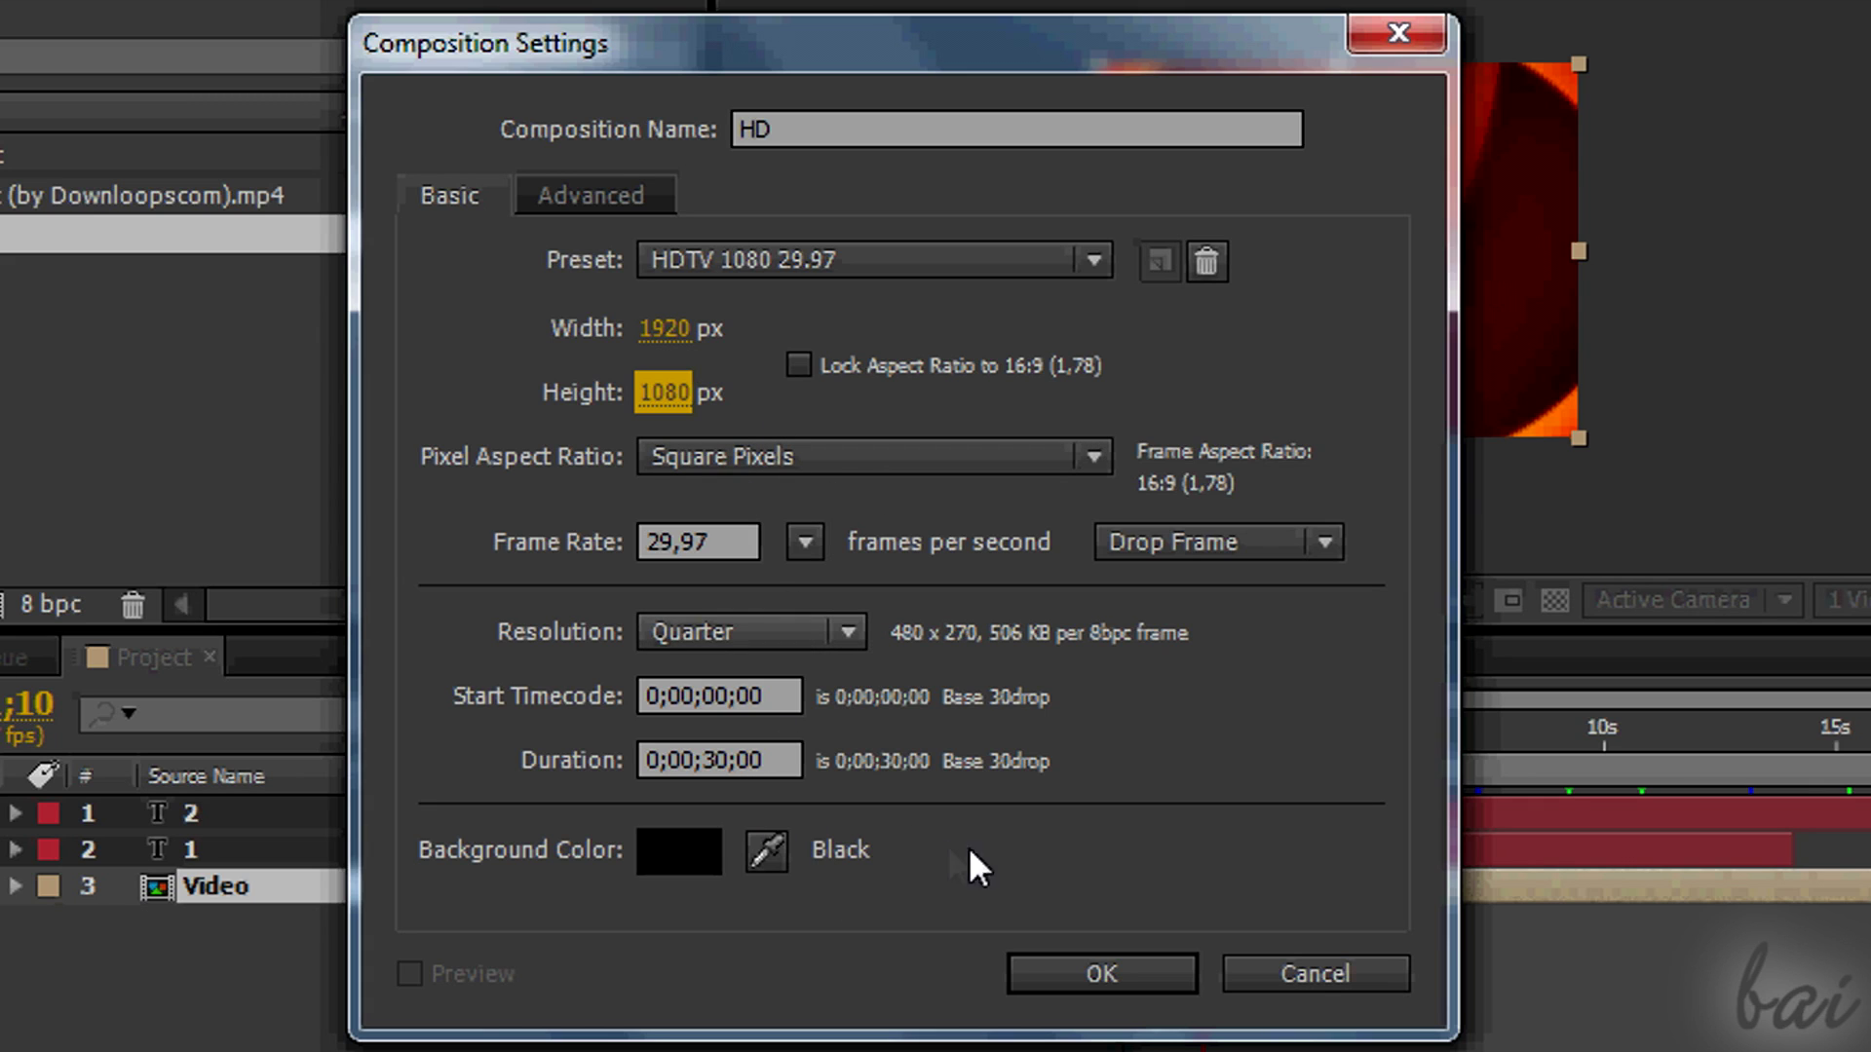
pyautogui.click(1091, 972)
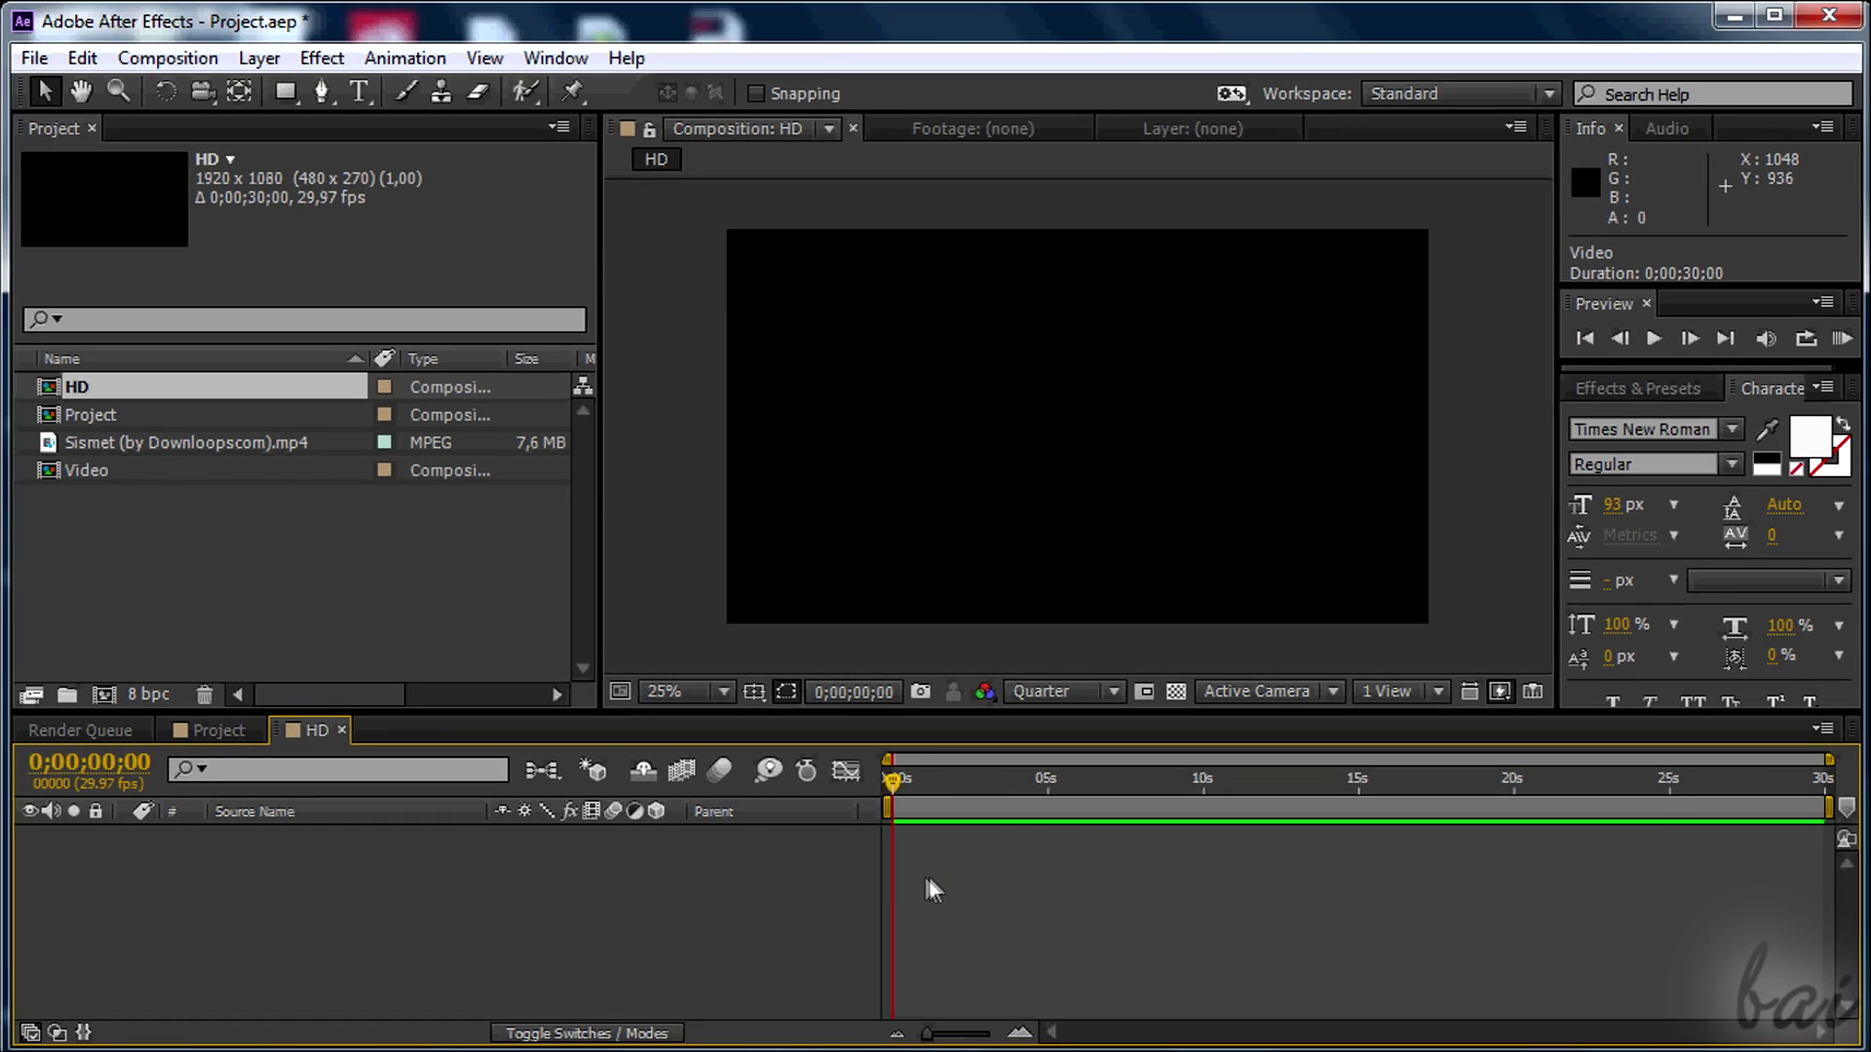
# Step: Add the Project composition to the HD timeline starting at 0s
pyautogui.click(98, 415)
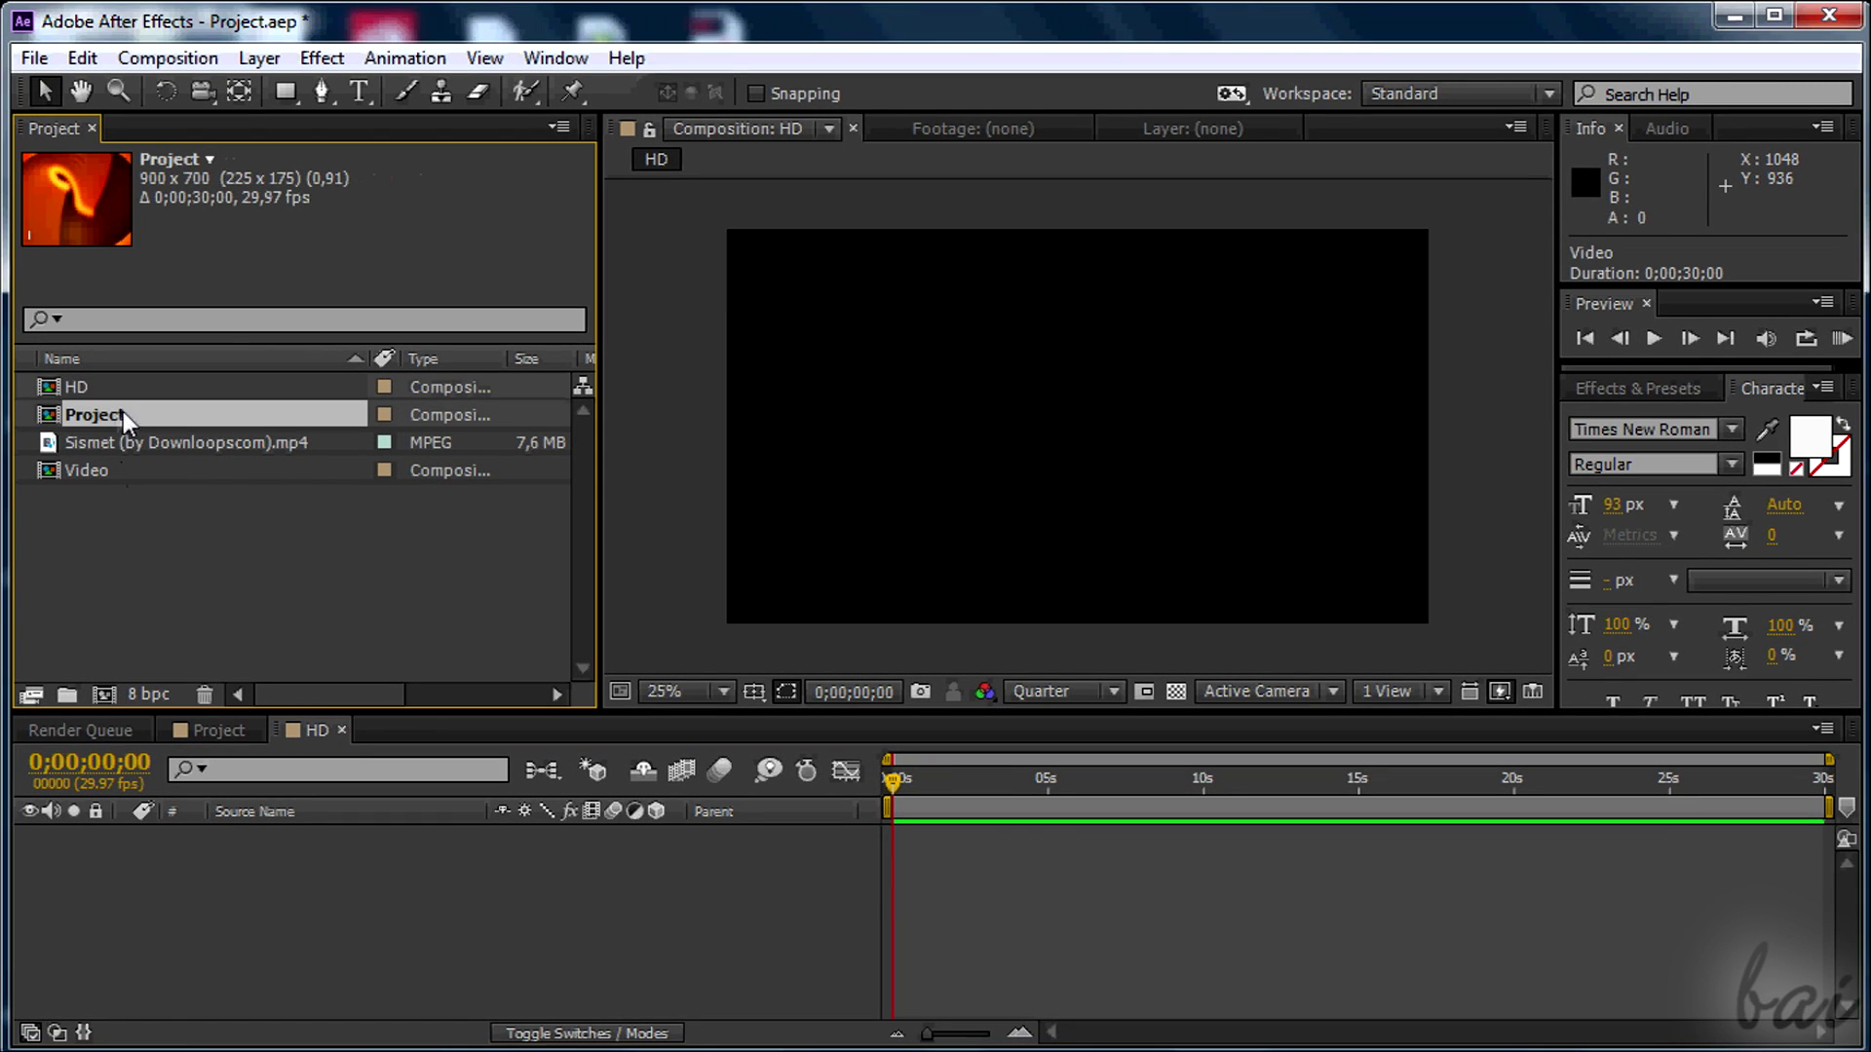
pyautogui.moveTo(107, 417)
pyautogui.mouseDown()
pyautogui.moveTo(547, 577)
pyautogui.moveTo(910, 879)
pyautogui.moveTo(988, 910)
pyautogui.moveTo(887, 897)
pyautogui.moveTo(1026, 904)
pyautogui.mouseUp()
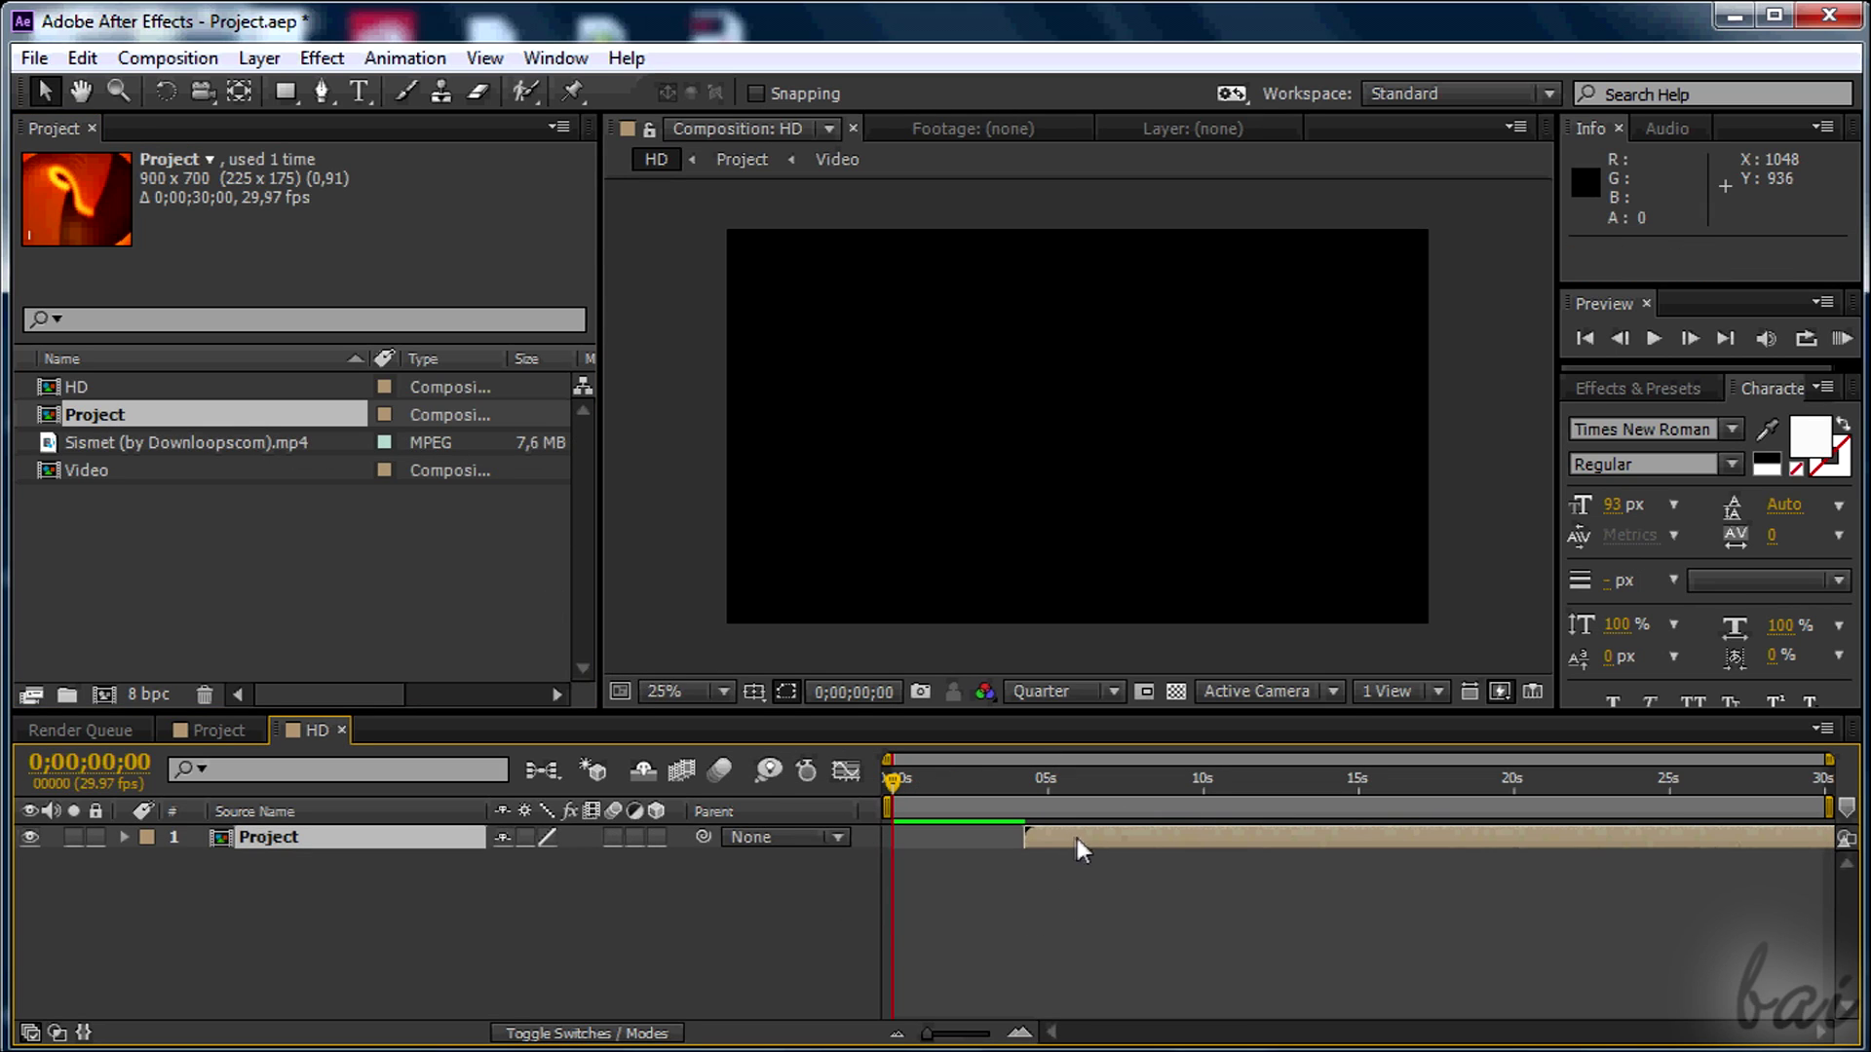
pyautogui.moveTo(949, 848); pyautogui.dragTo(951, 851)
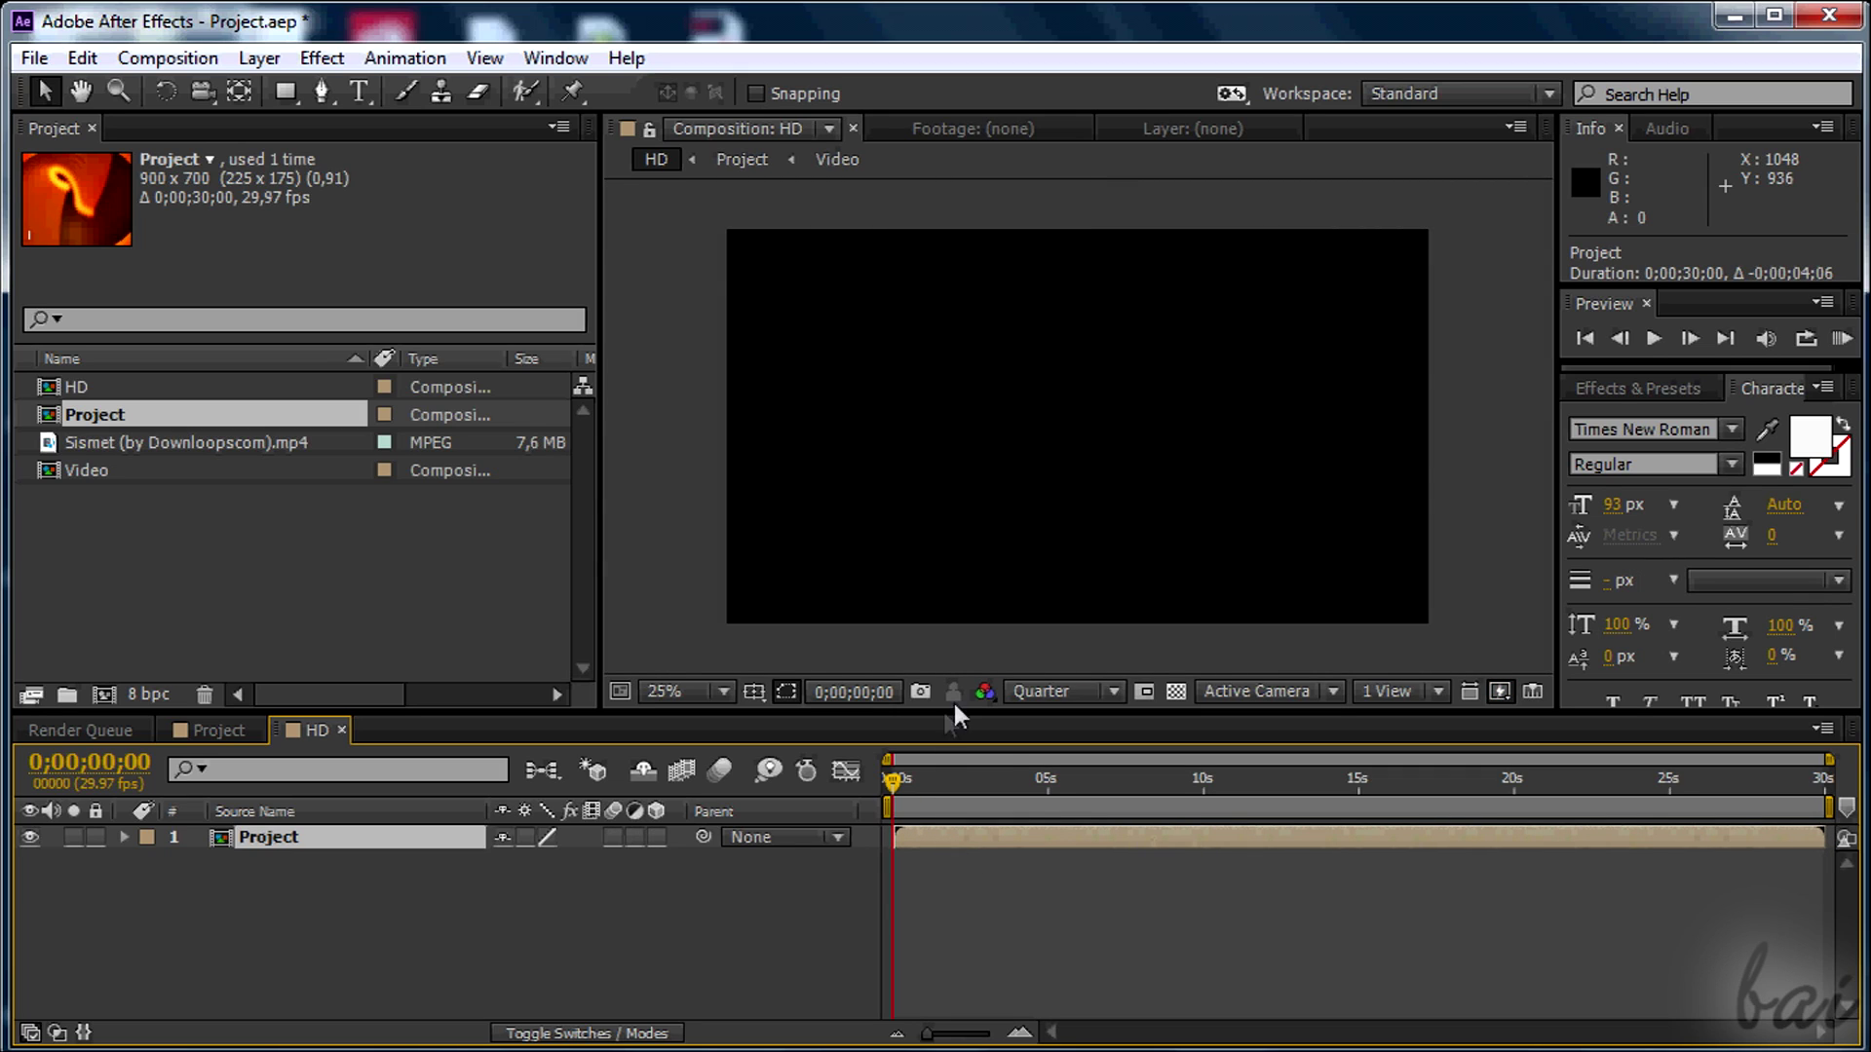
pyautogui.moveTo(894, 785); pyautogui.dragTo(1264, 799)
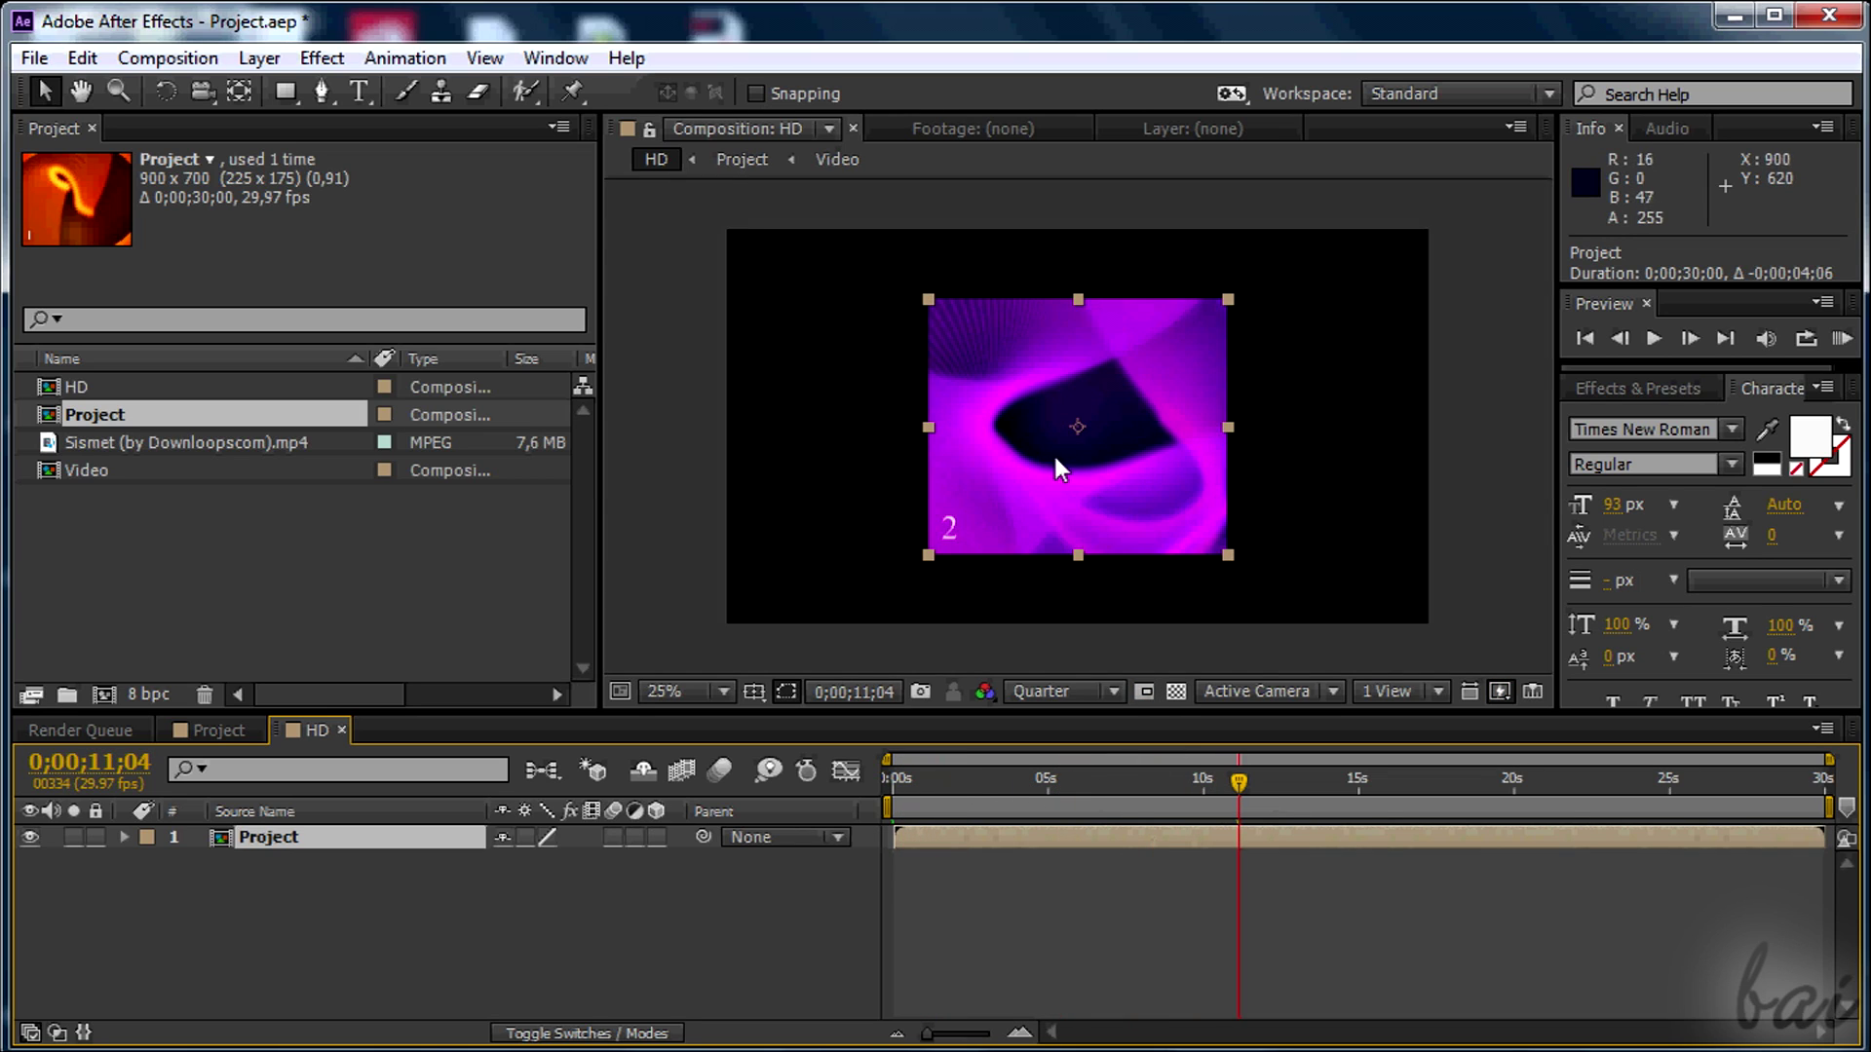
# Step: Stretch the Project layer to fill the 1920x1080 frame, about 236% by 156%
pyautogui.moveTo(931, 429); pyautogui.dragTo(728, 448)
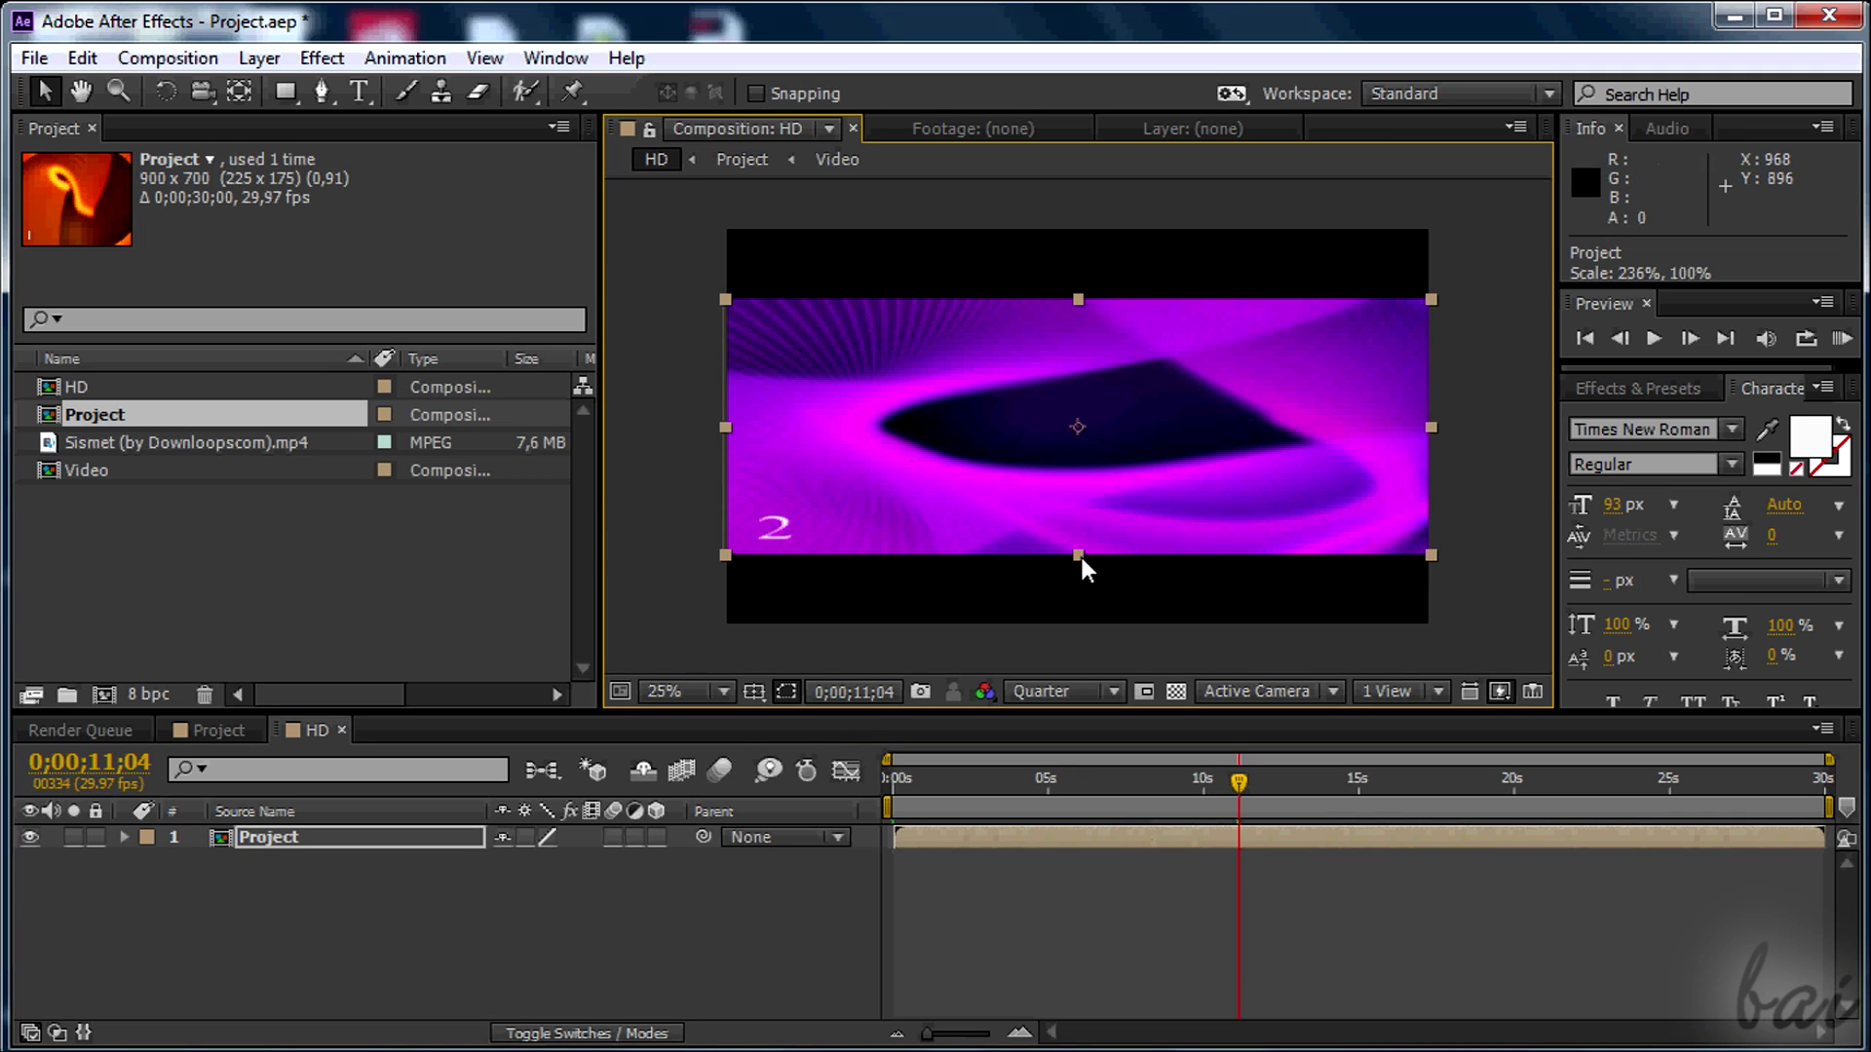
pyautogui.moveTo(1080, 554); pyautogui.dragTo(1085, 633)
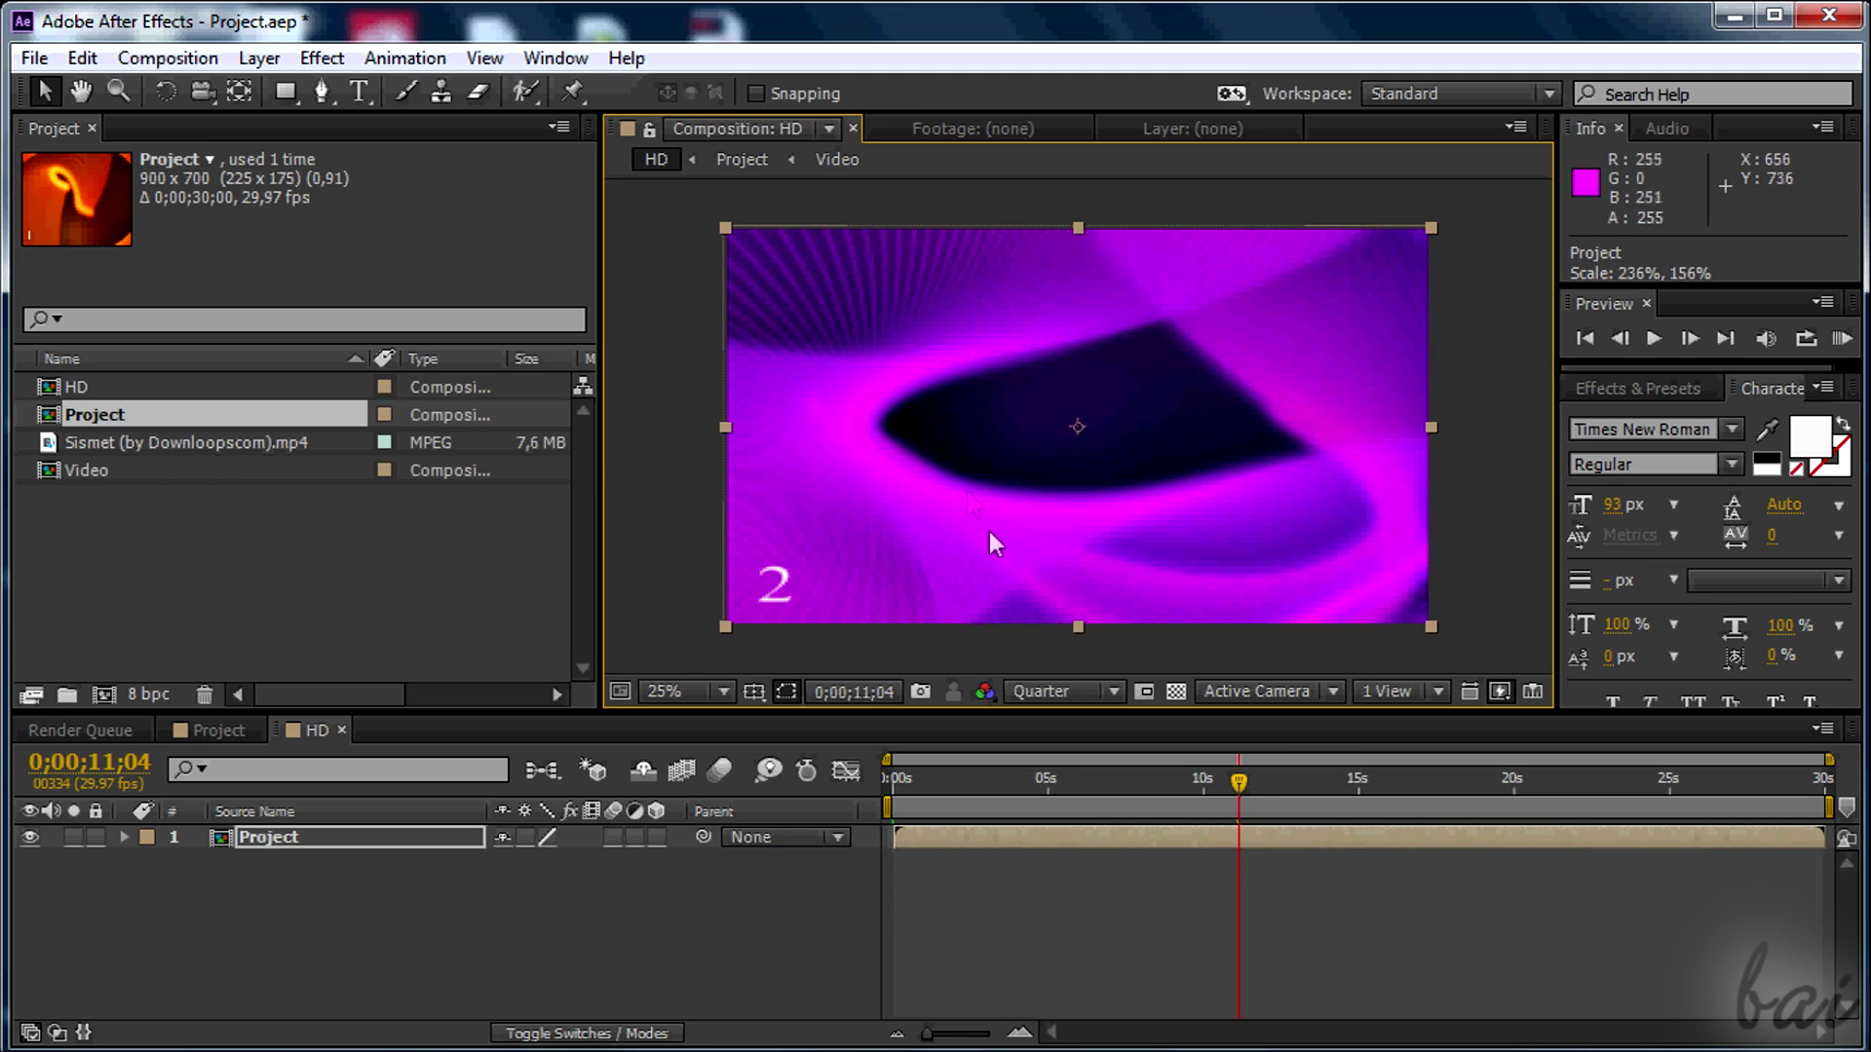
pyautogui.moveTo(1239, 786); pyautogui.dragTo(1015, 794)
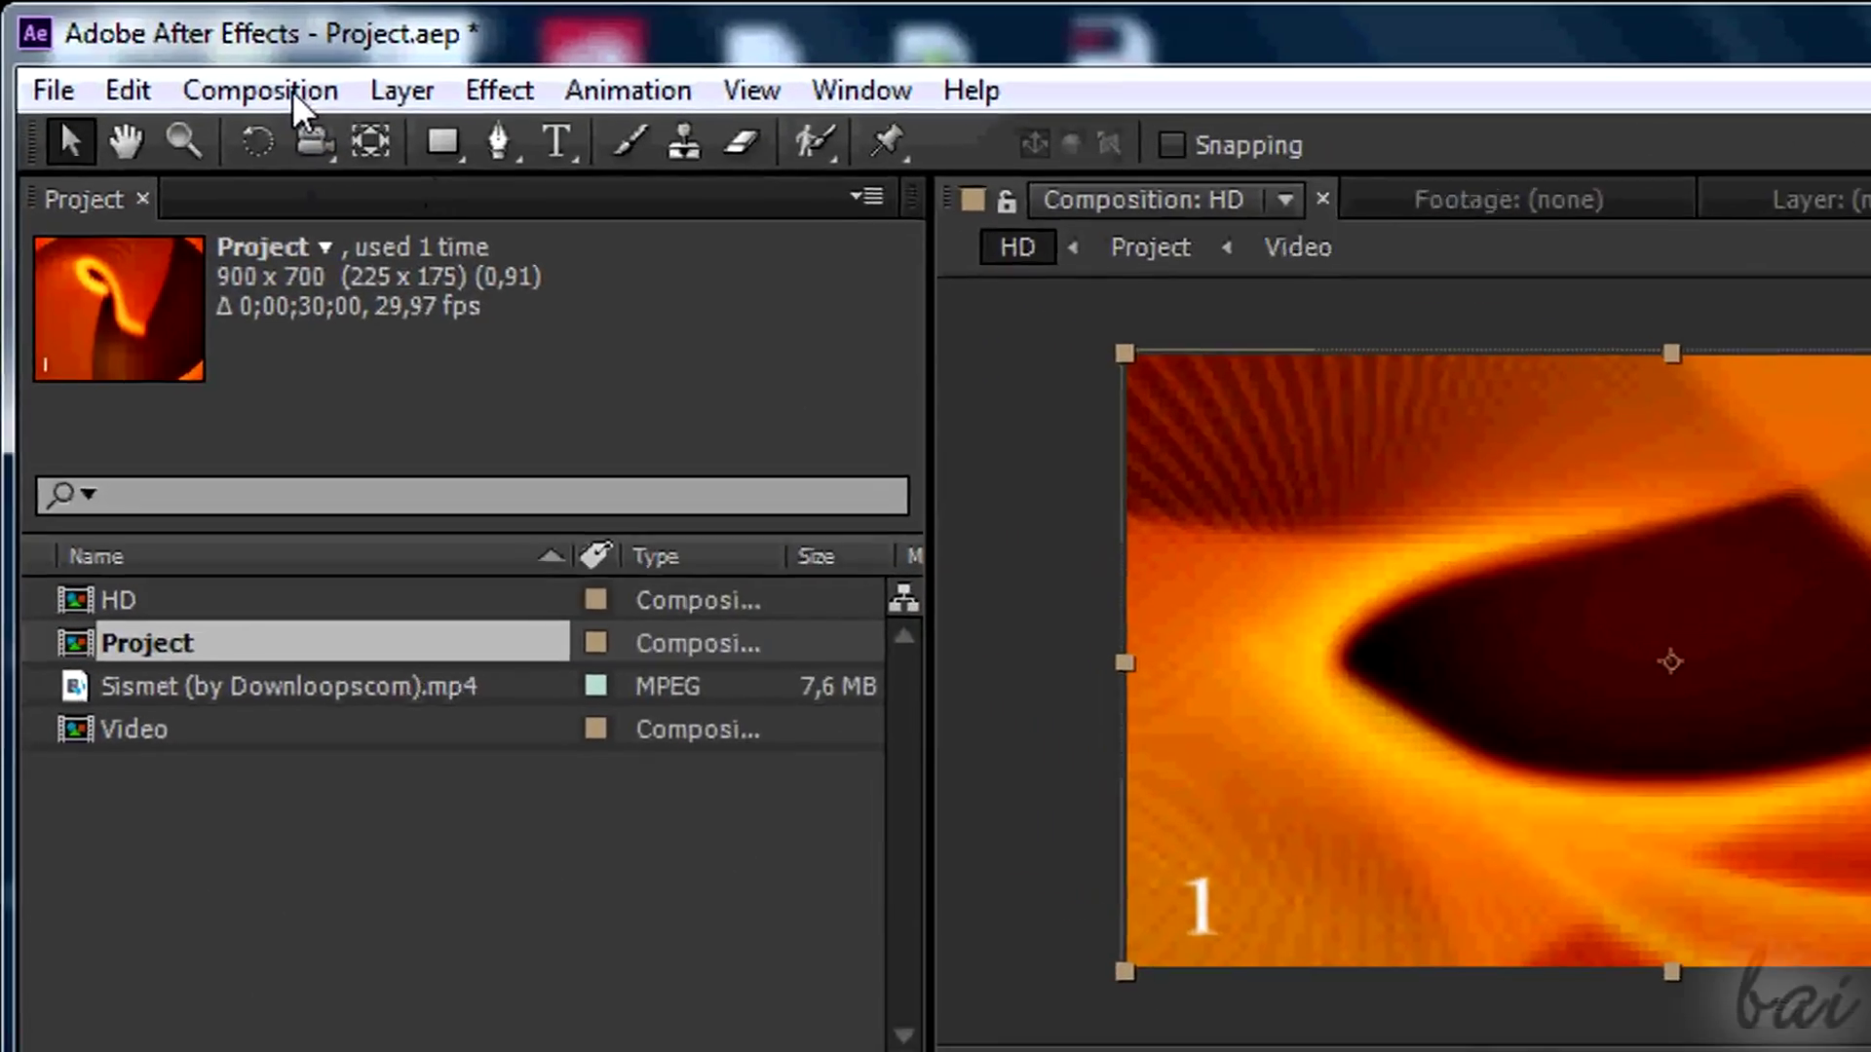
# Step: Add the HD composition to the Render Queue and review its Best Settings render settings
pyautogui.click(213, 57)
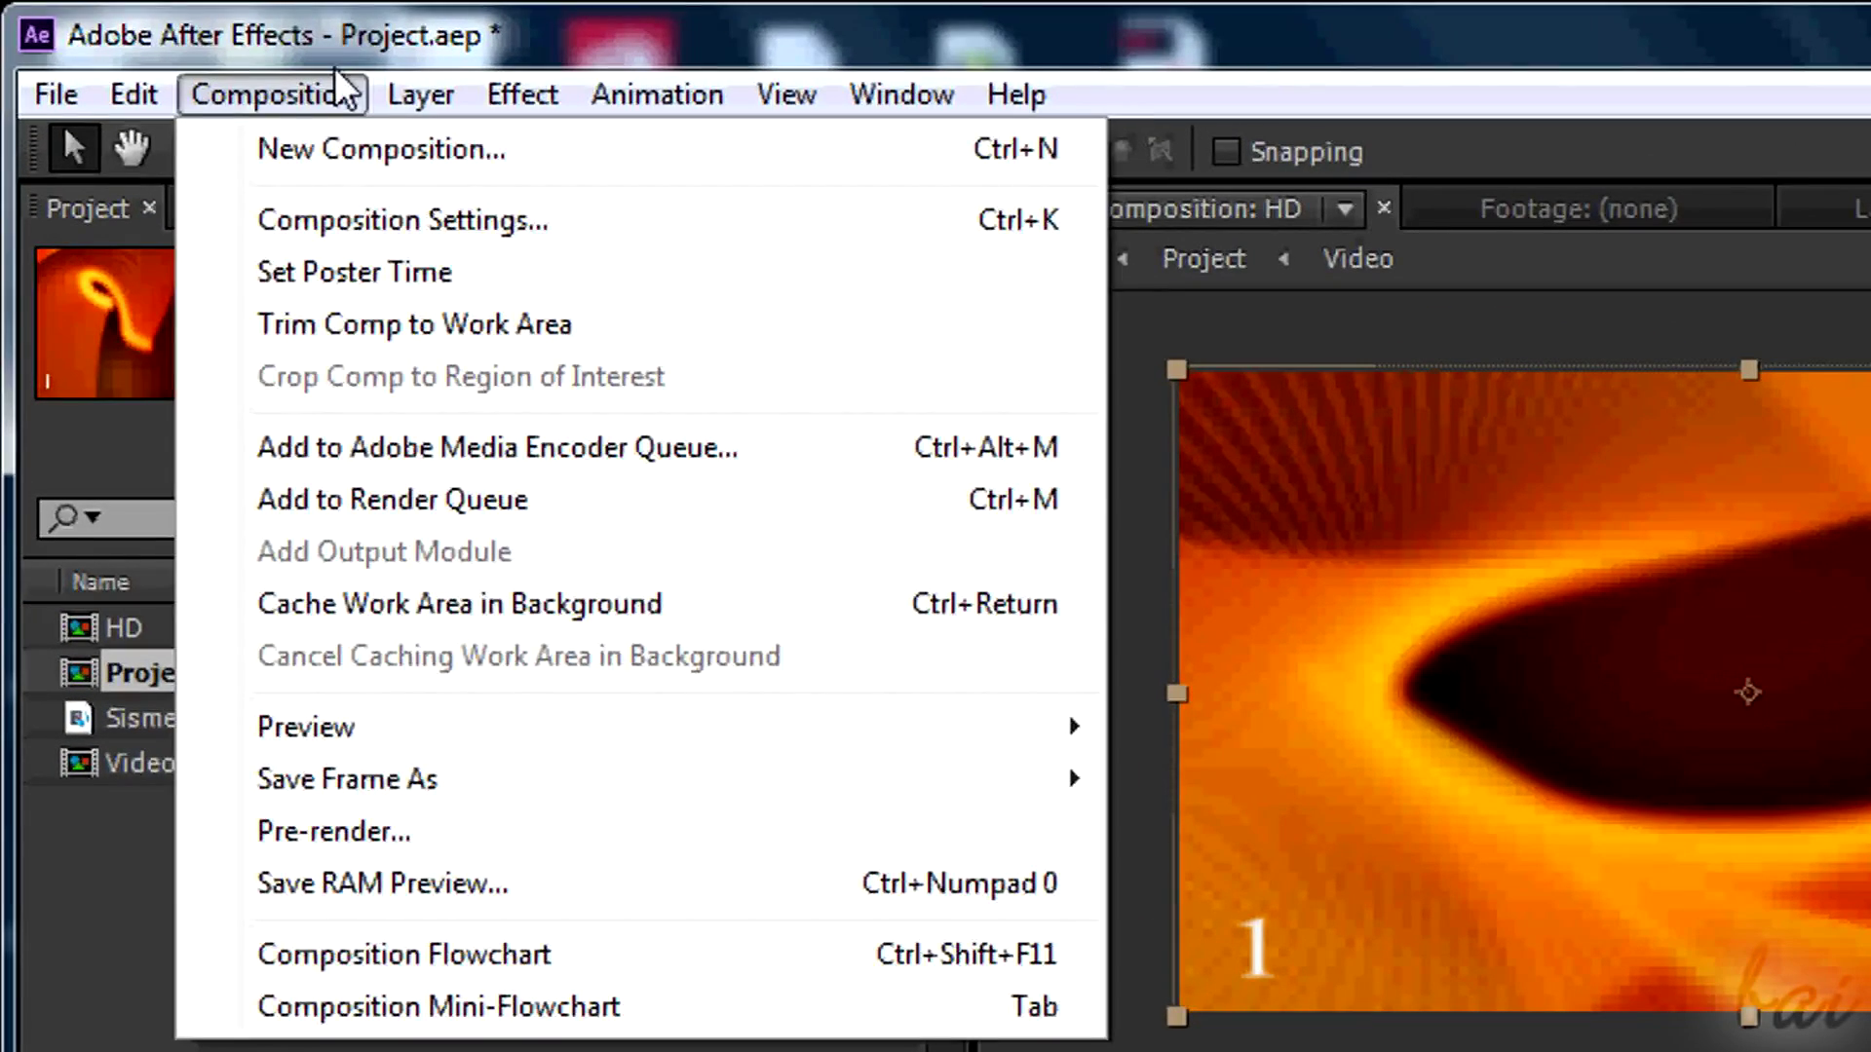
pyautogui.click(429, 502)
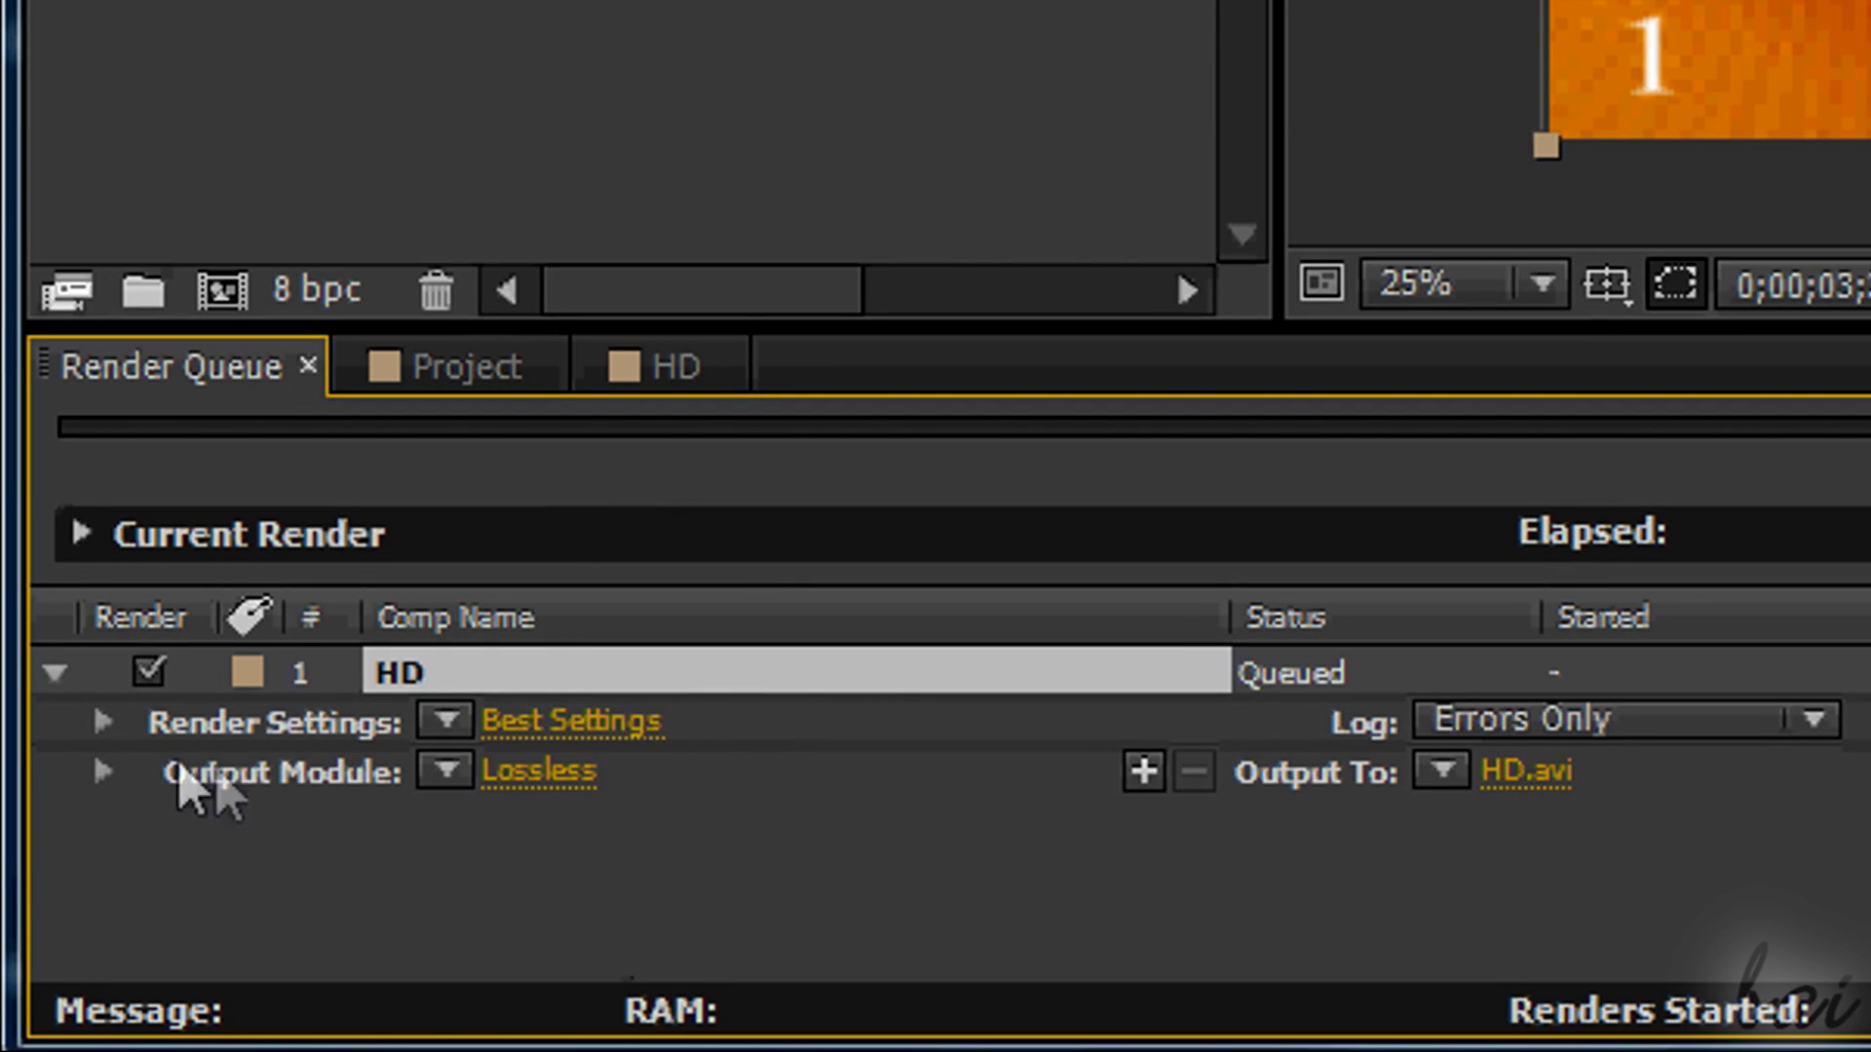
pyautogui.click(103, 722)
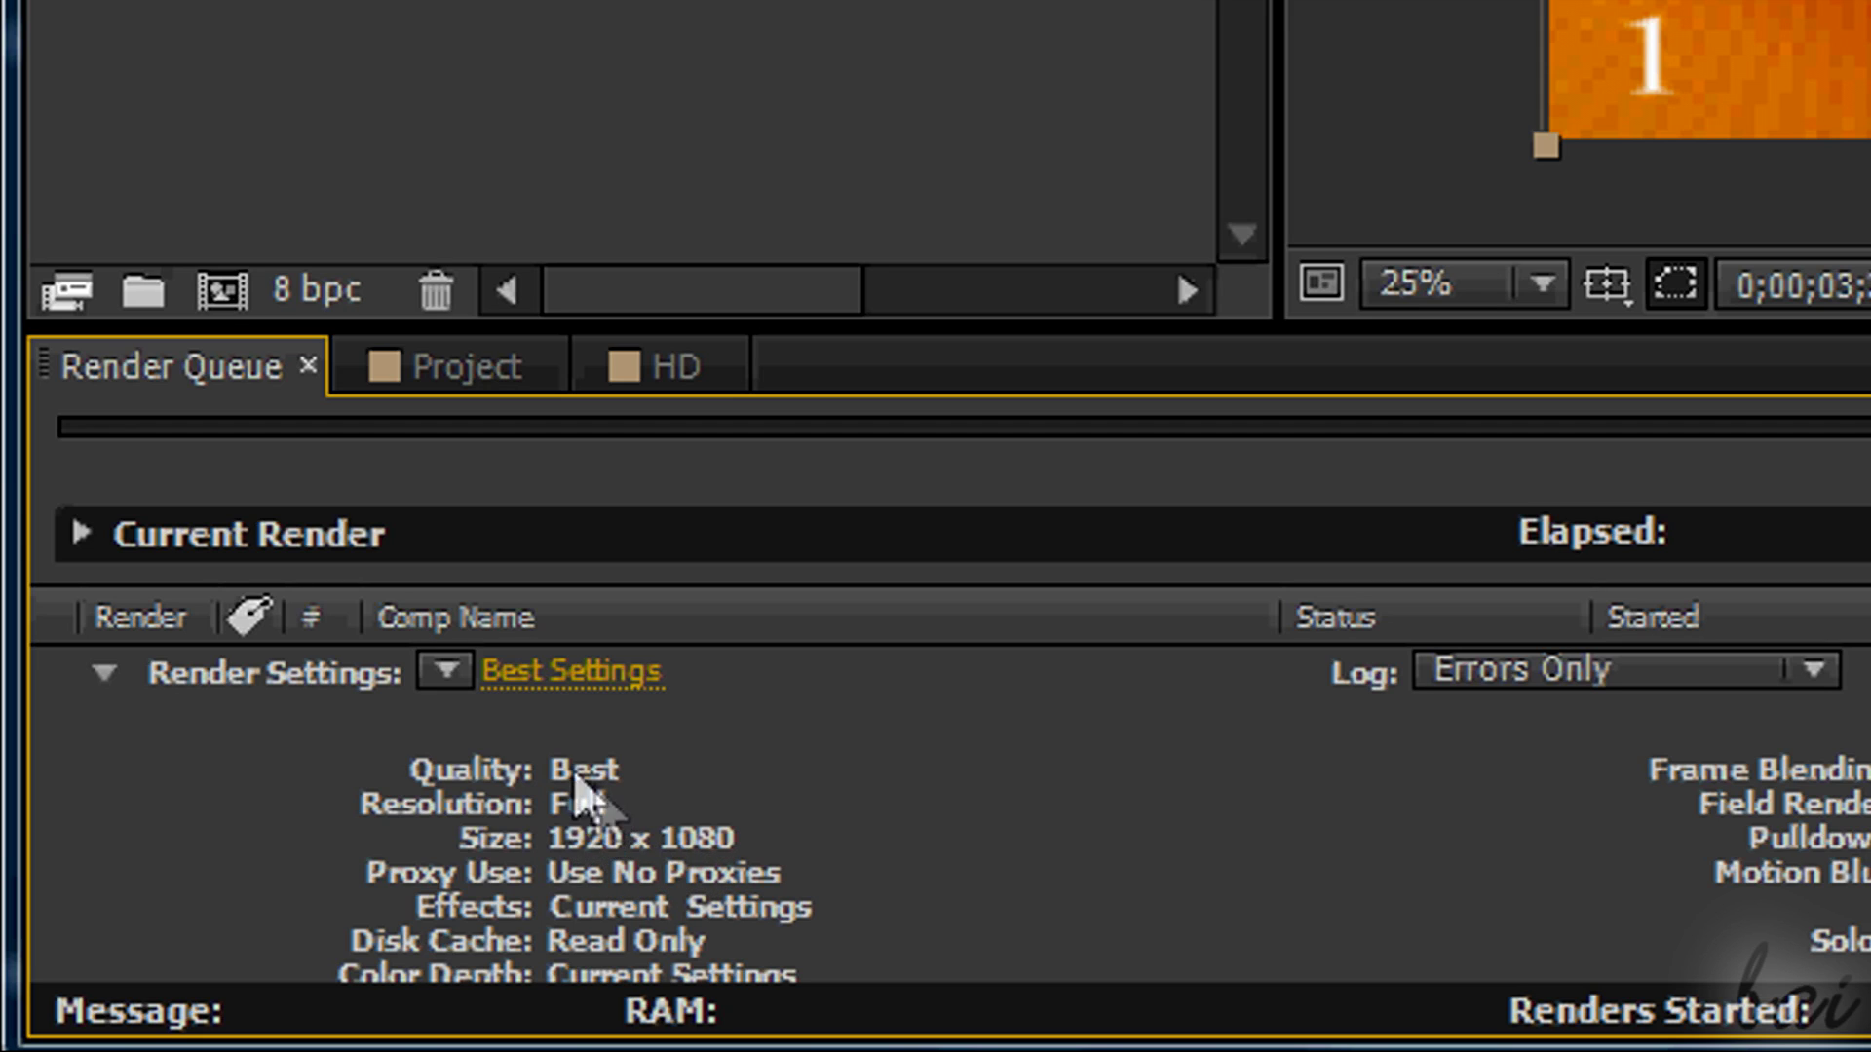
pyautogui.scroll(-2, 721, 926)
pyautogui.scroll(3, 719, 927)
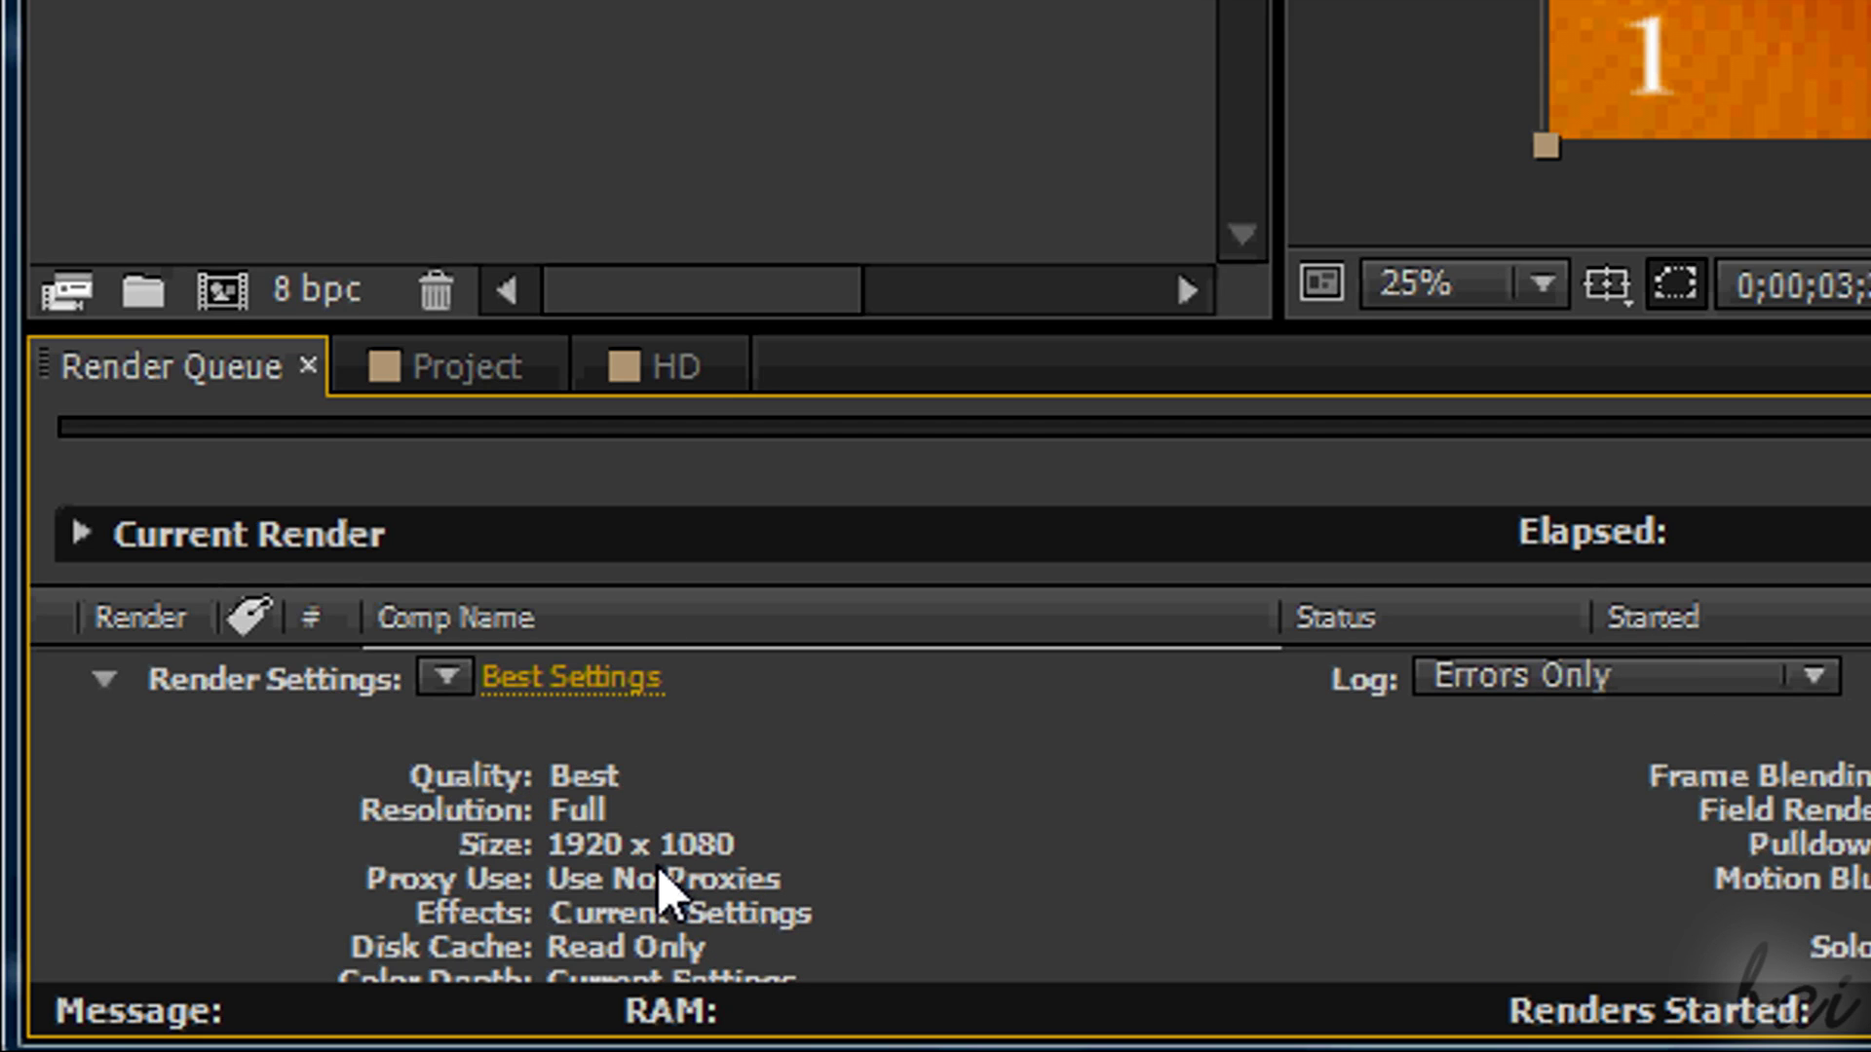
pyautogui.click(109, 682)
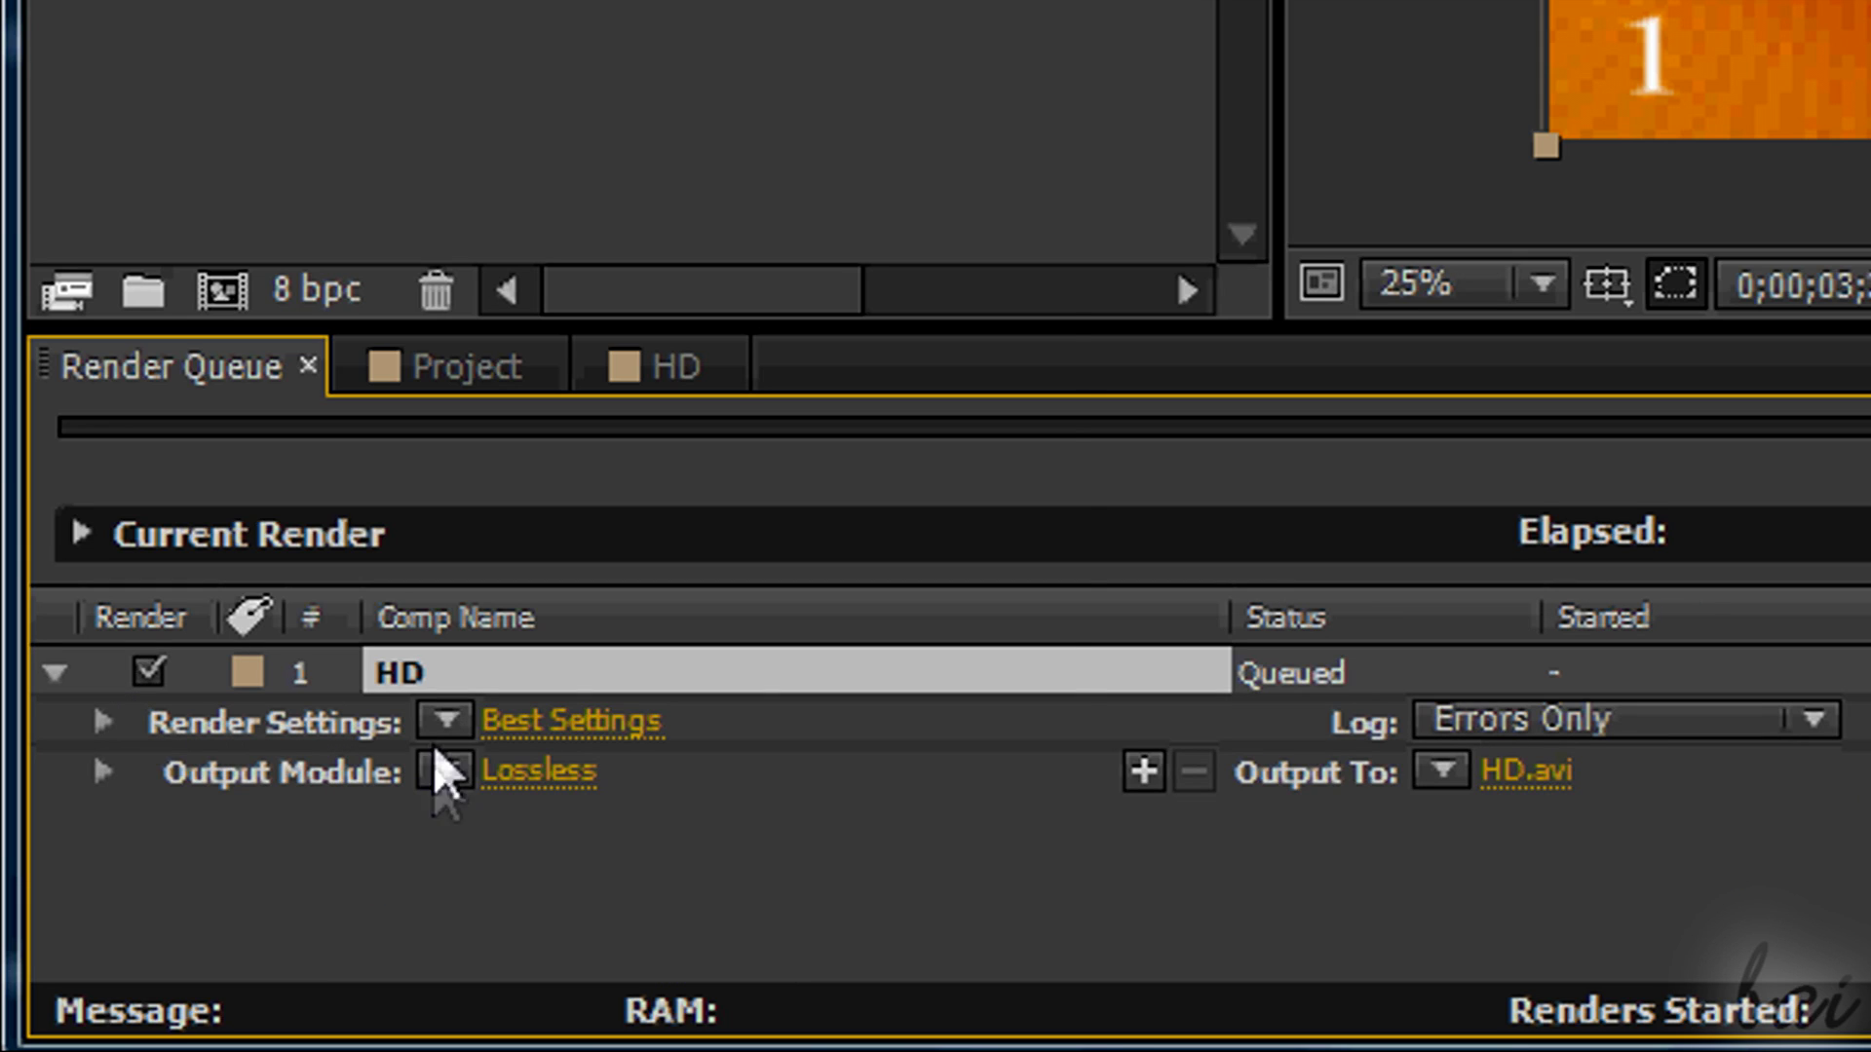
pyautogui.click(446, 721)
# Step: Give the HD render Custom render settings and FLV output, saving to HD.flv
pyautogui.click(653, 600)
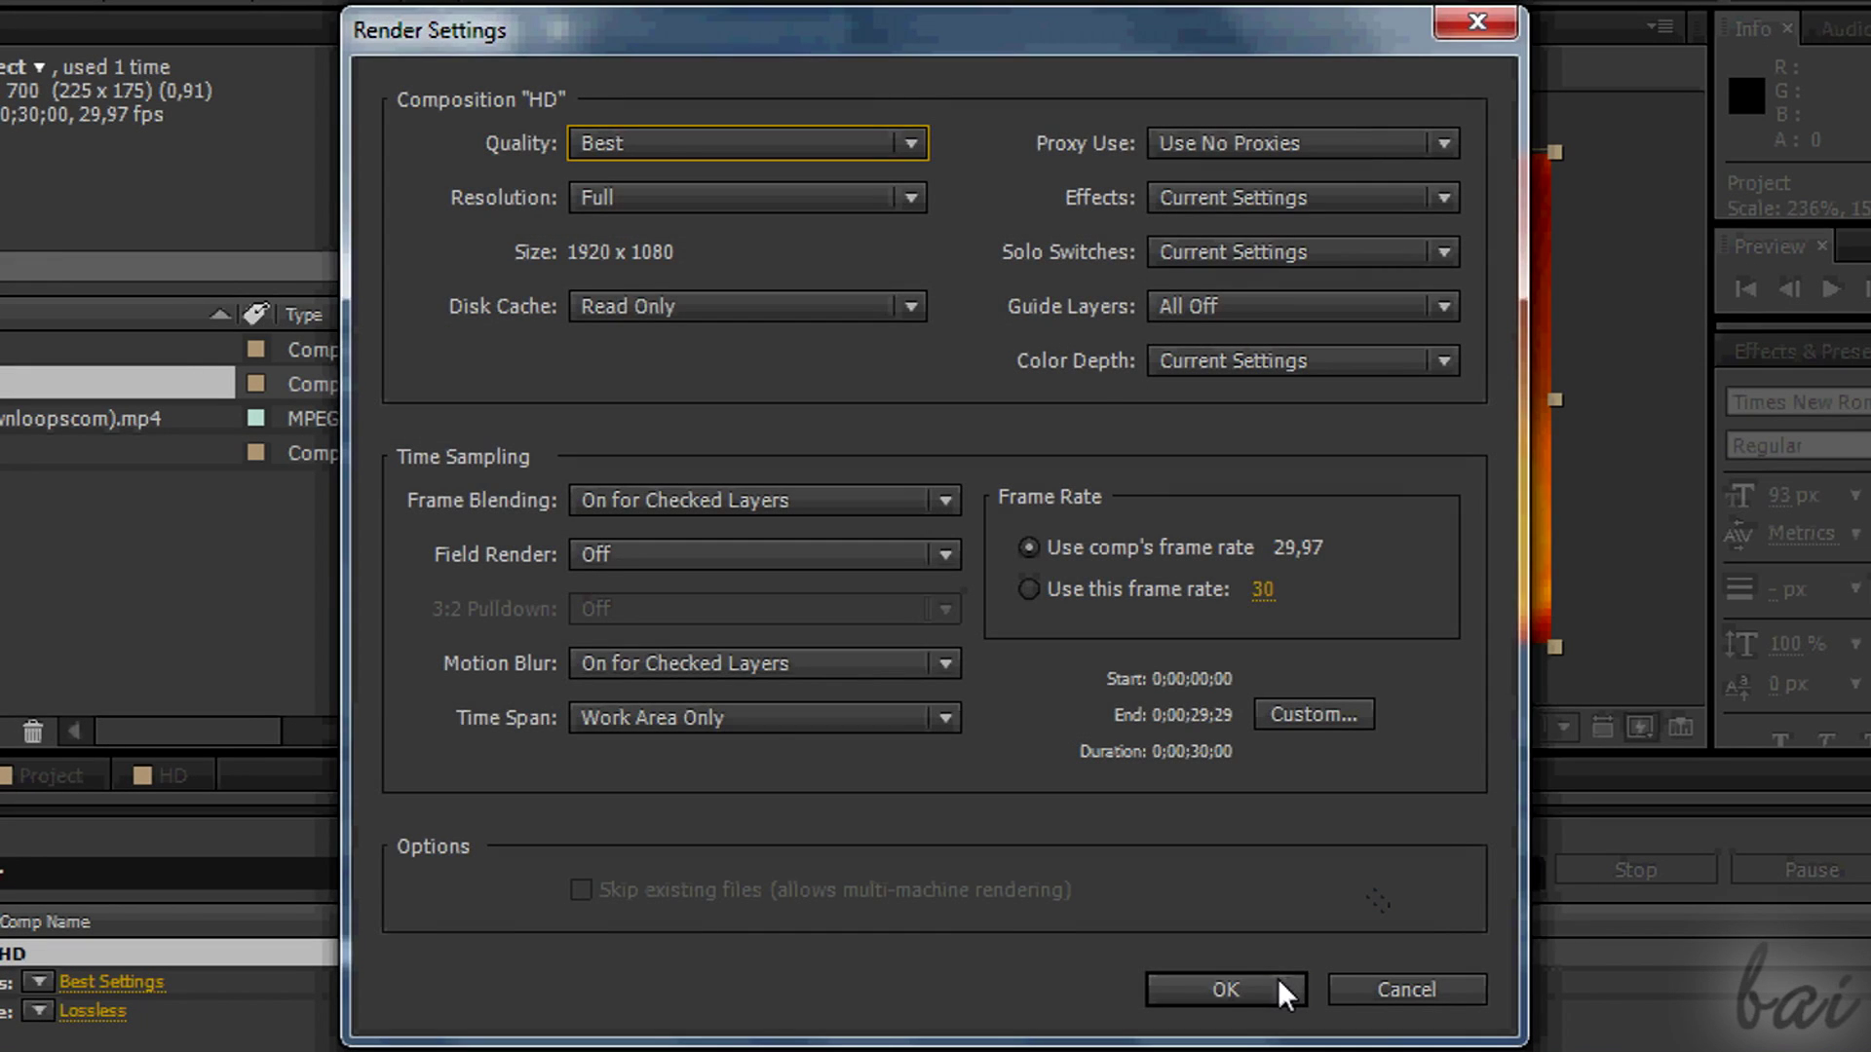
pyautogui.click(1278, 986)
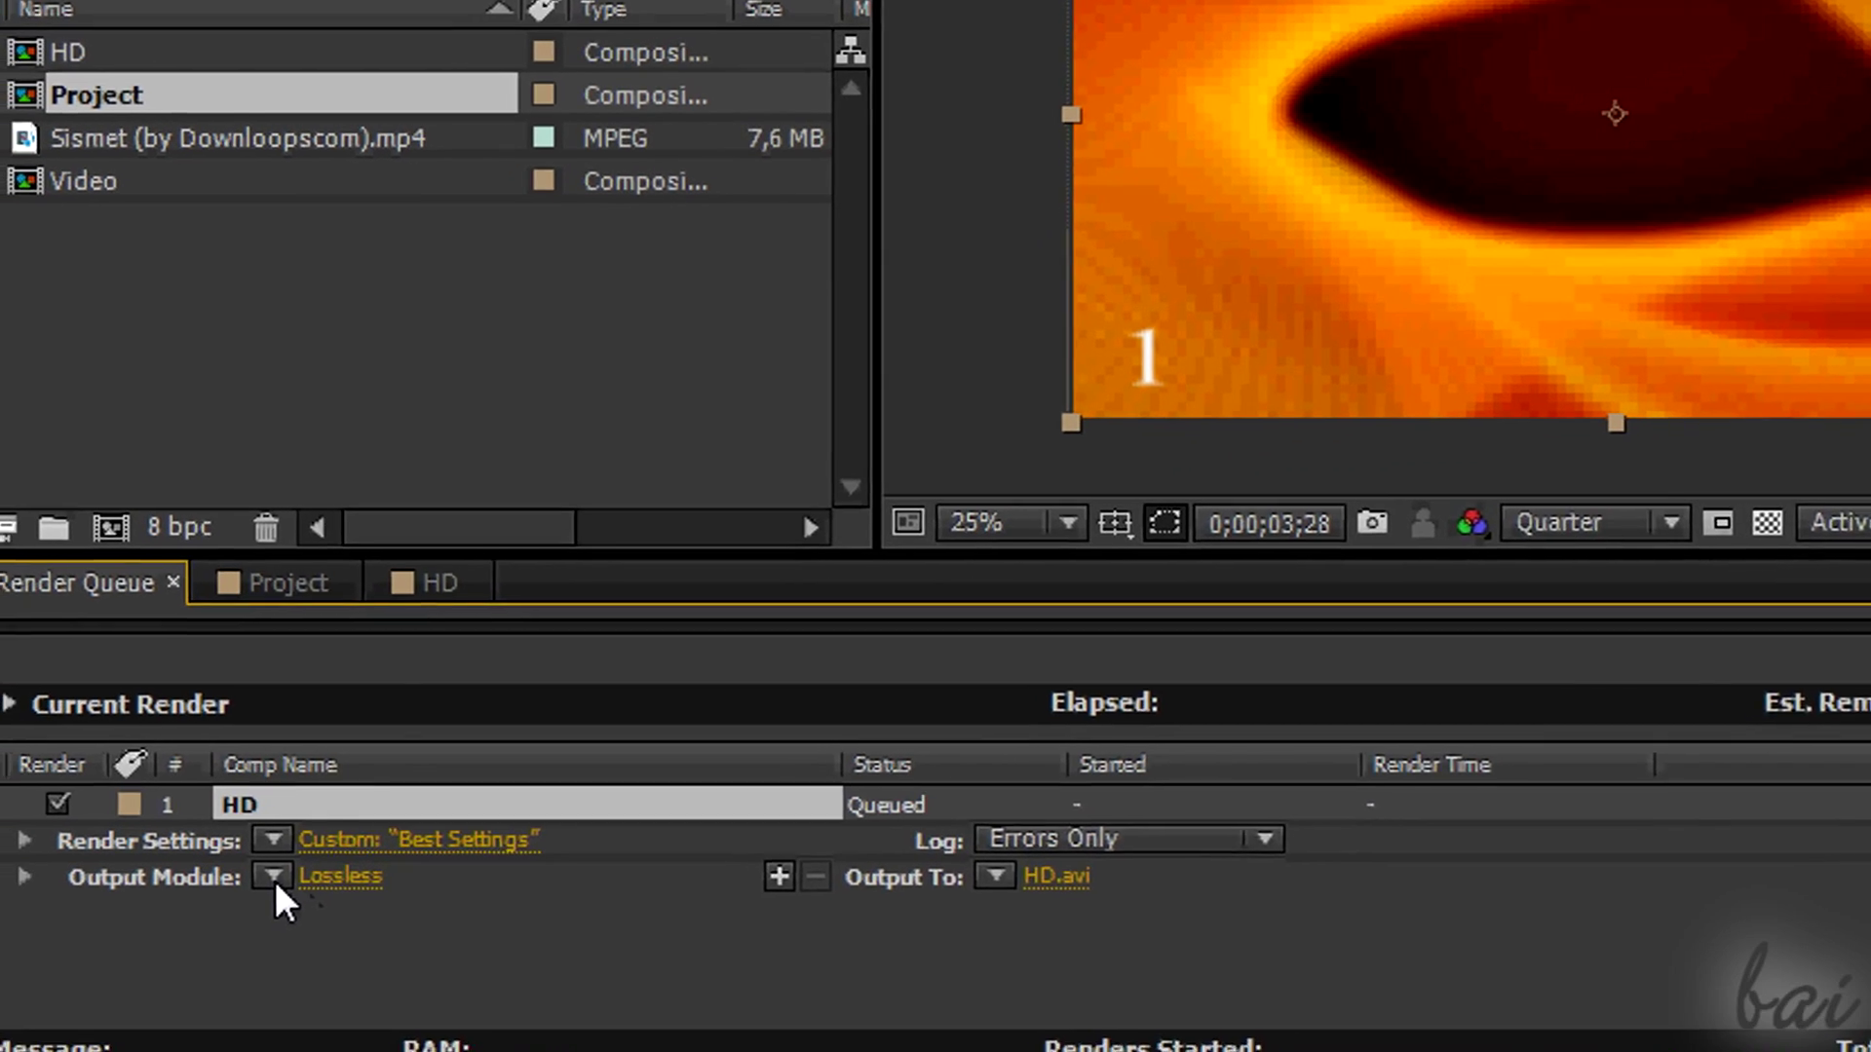
pyautogui.click(274, 874)
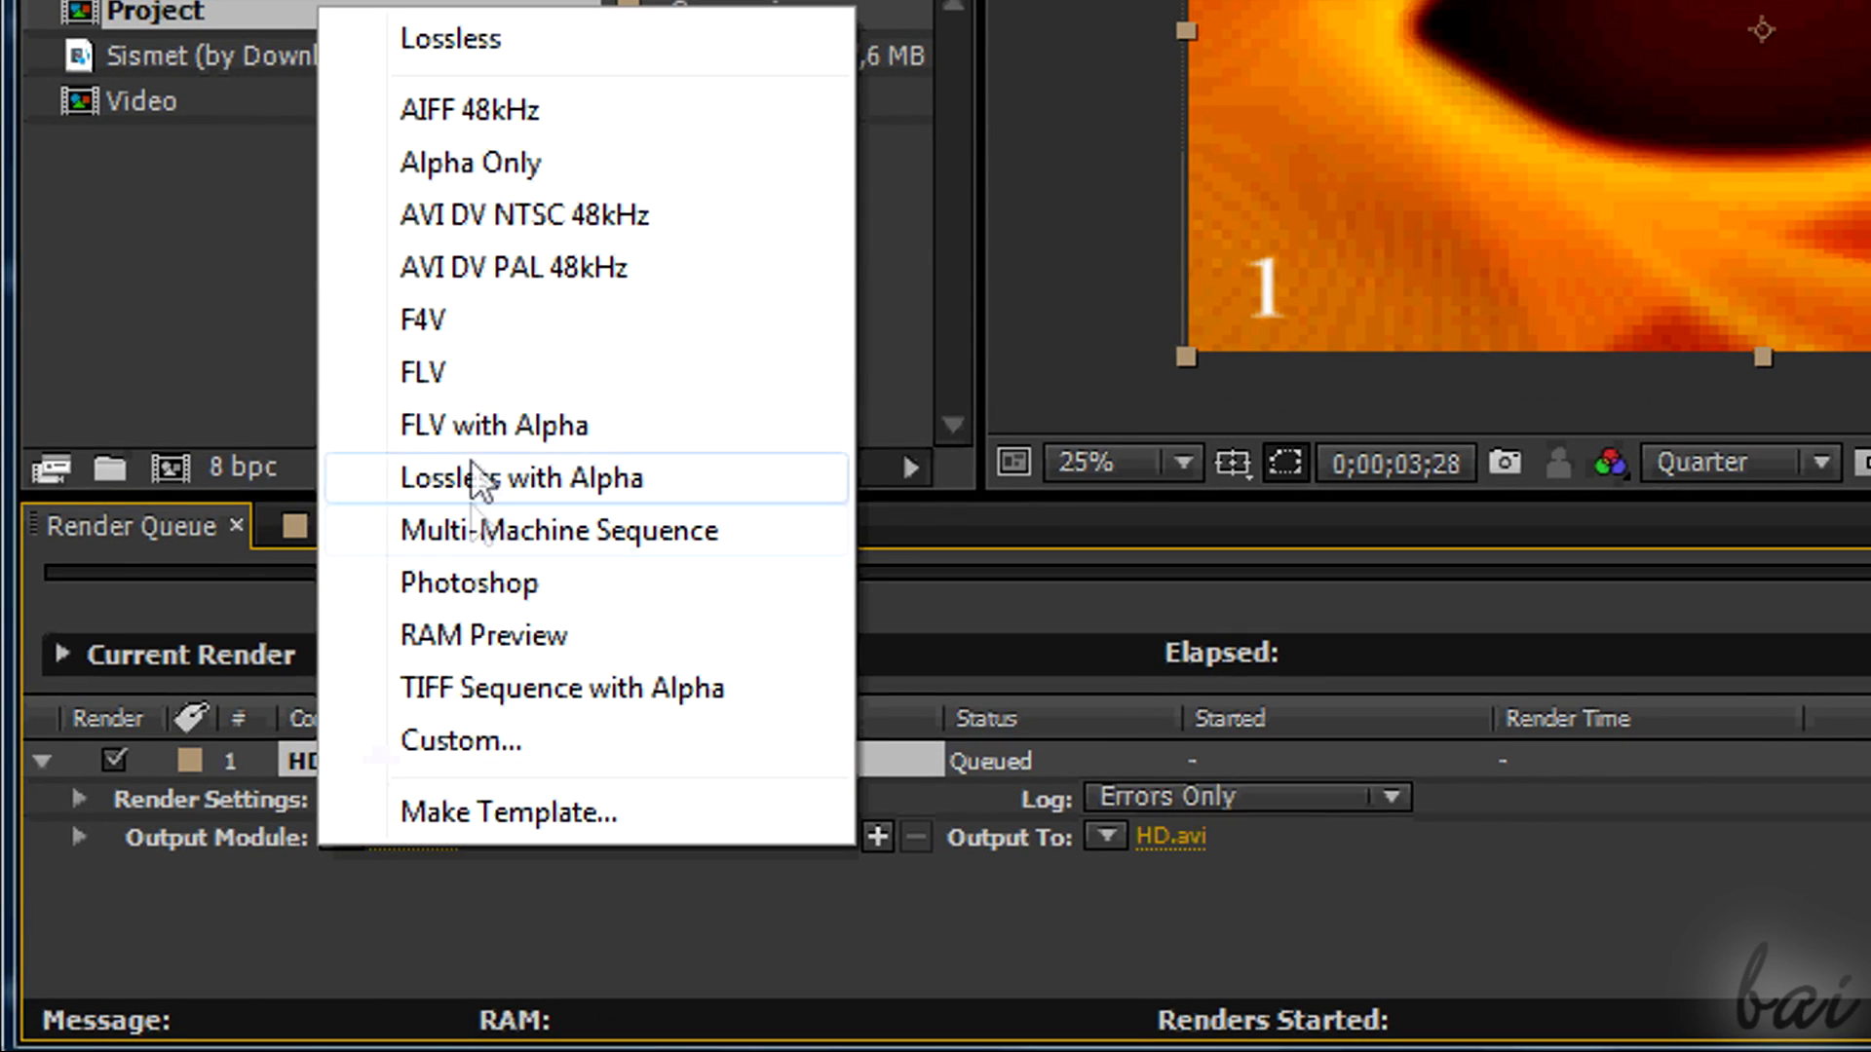
pyautogui.click(454, 377)
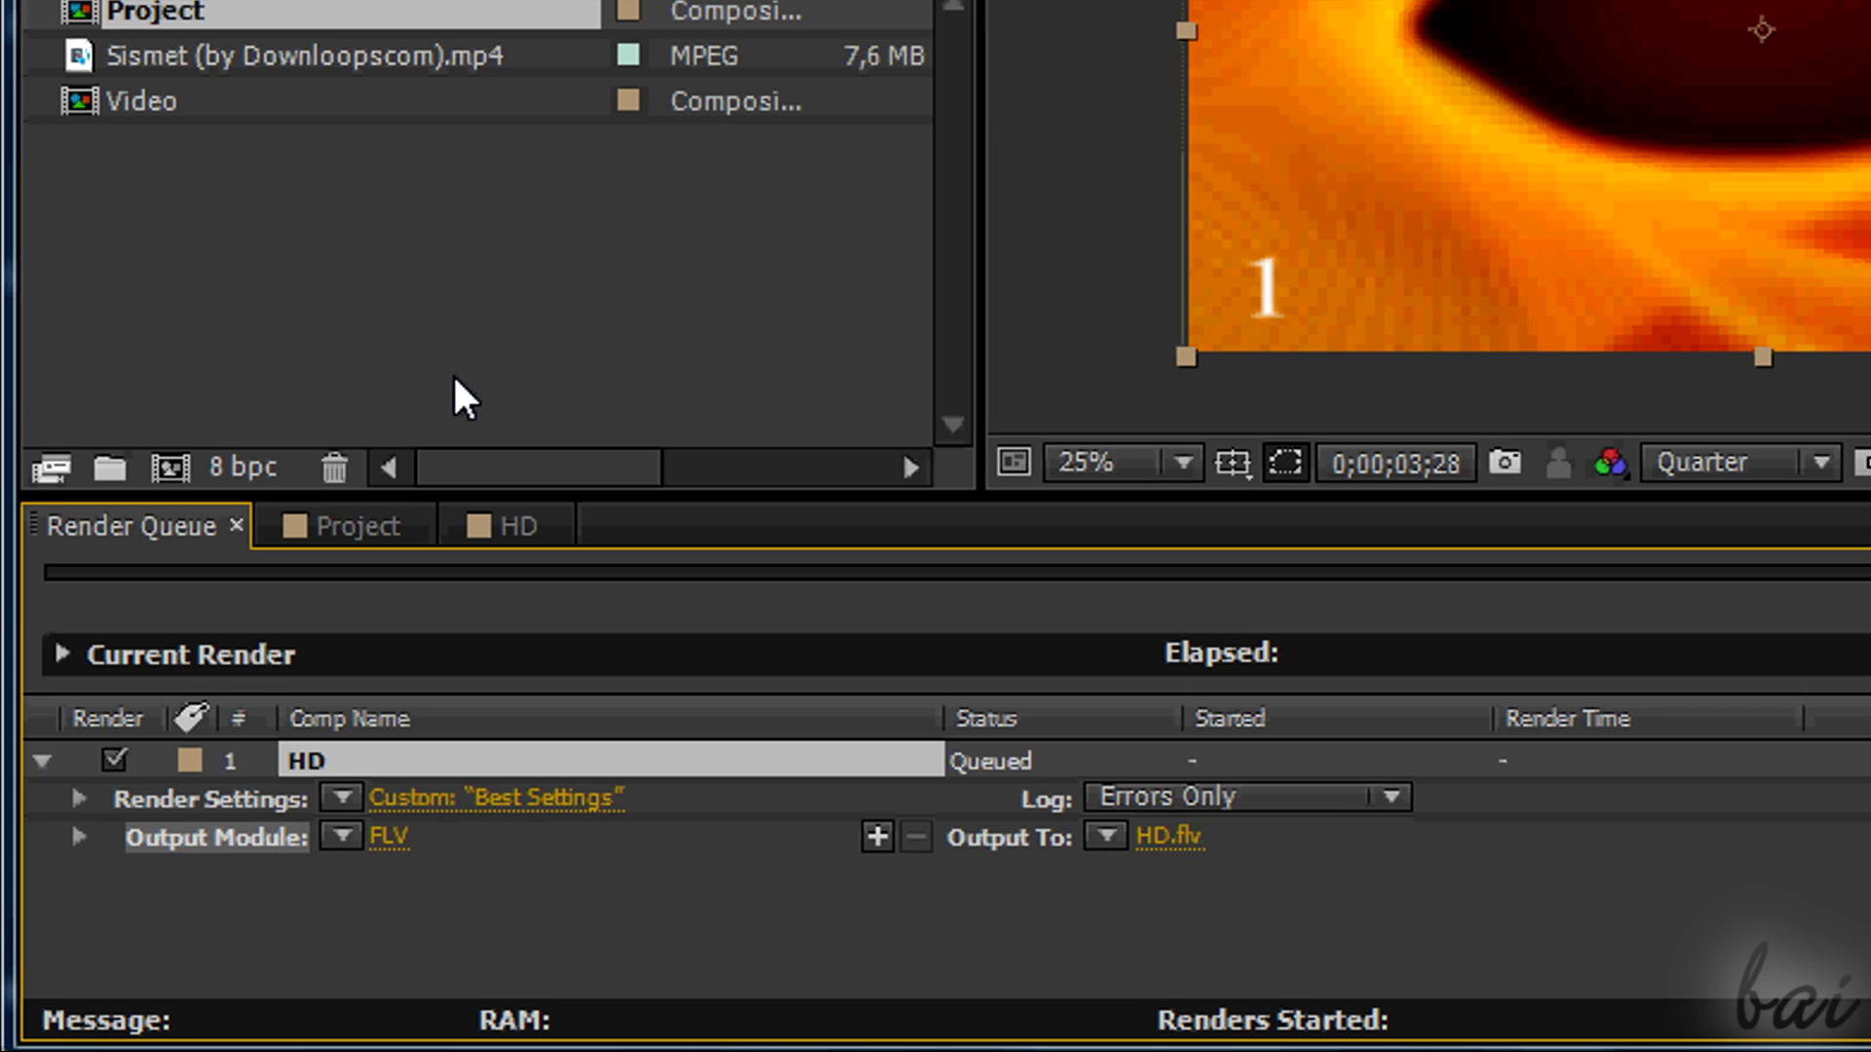